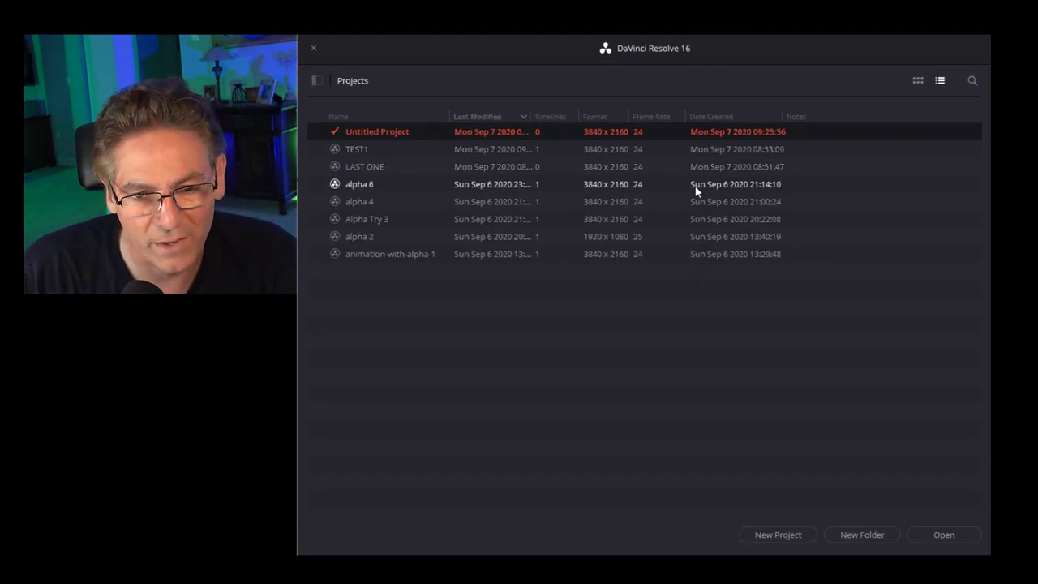
Create a new project named 'Alpha Video', open it on the Edit page and widen the media pool
{"action": "left_click", "coordinate": [780, 534]}
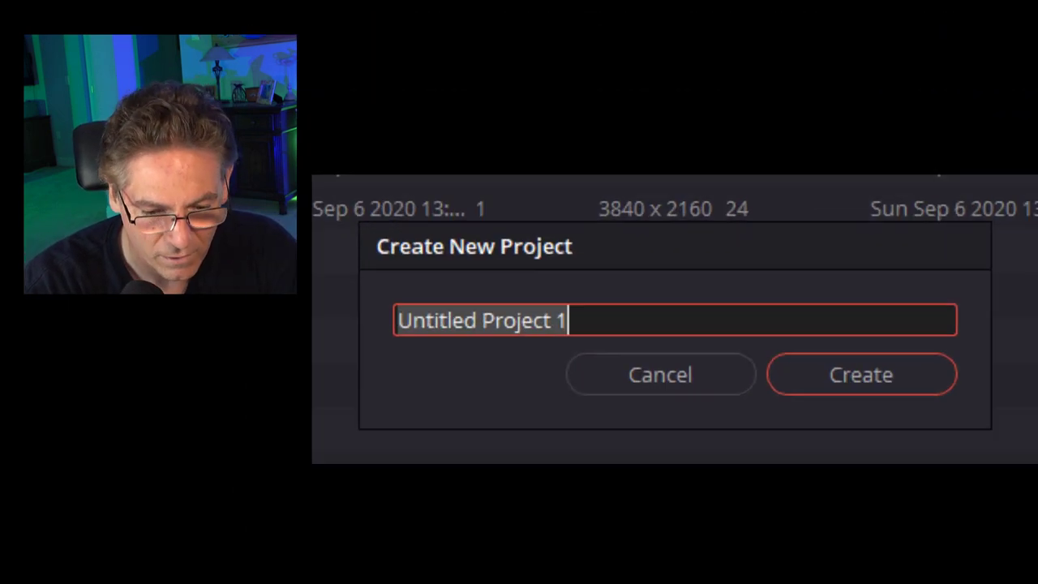
{"action": "type", "text": "Al"}
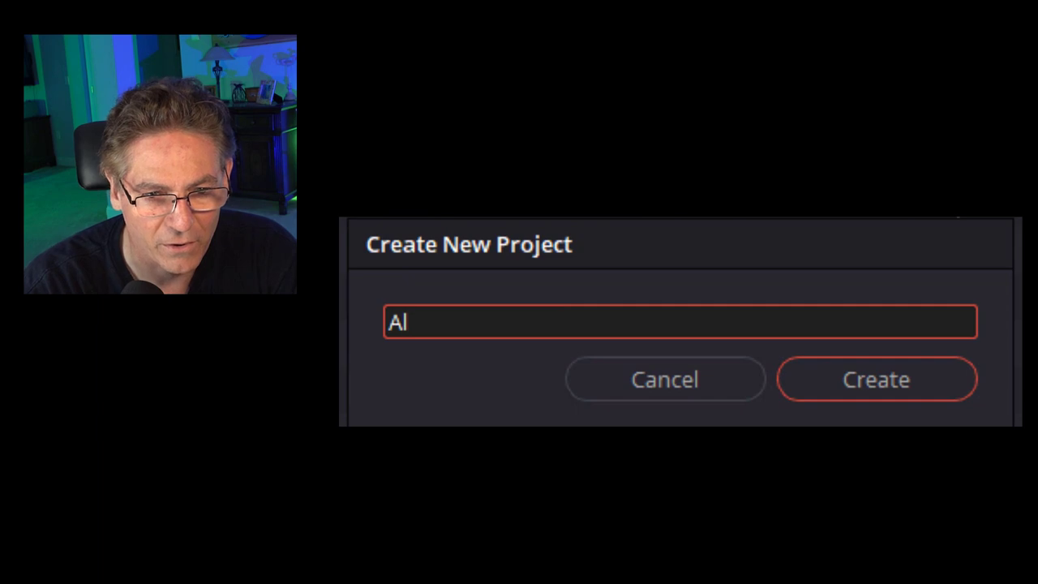
{"action": "type", "text": "pha Video"}
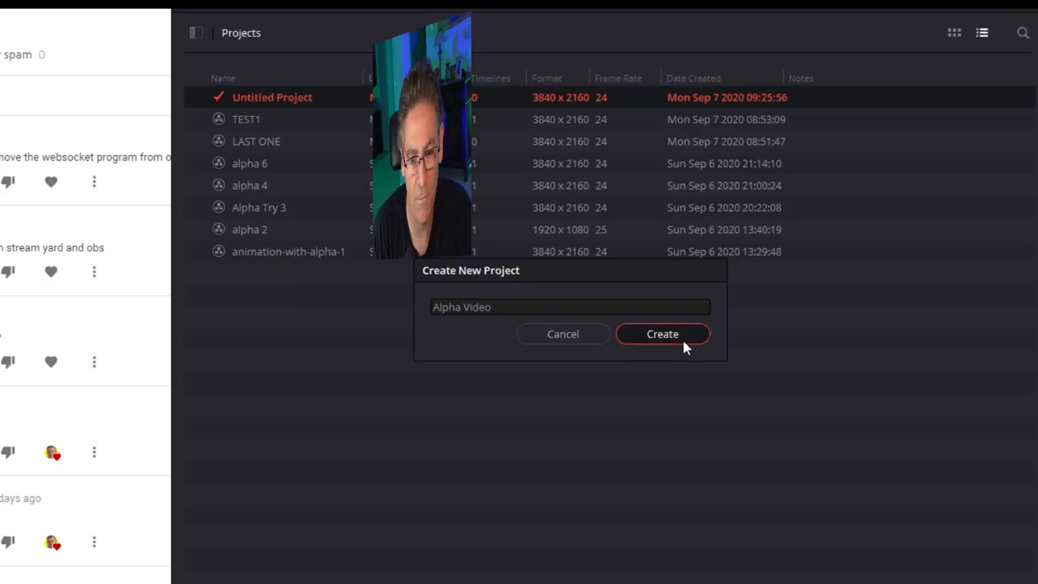
{"action": "left_click", "coordinate": [877, 380]}
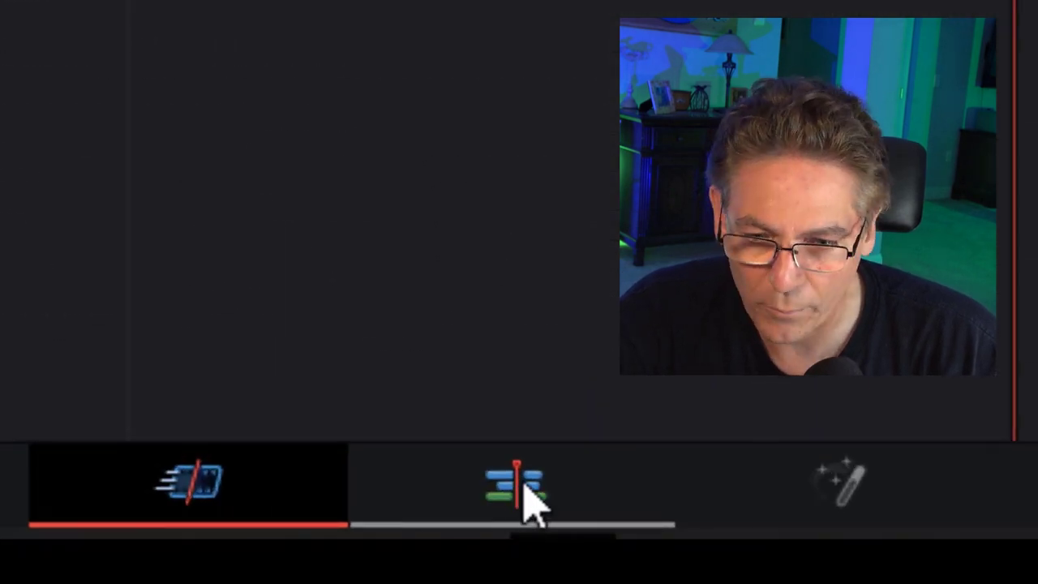
{"action": "left_click", "coordinate": [524, 487]}
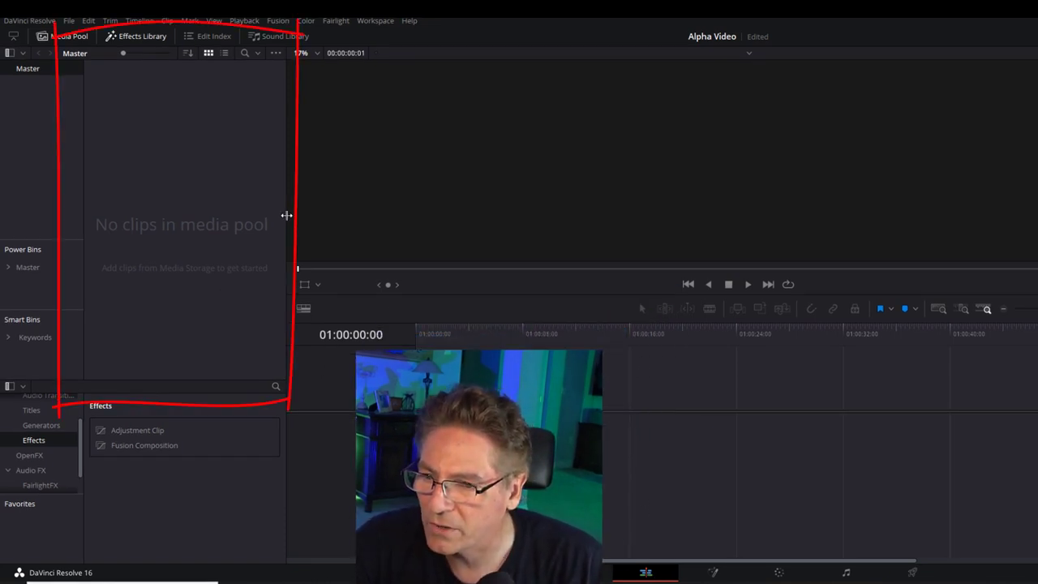
{"action": "left_click_drag", "start_coordinate": [284, 215], "coordinate": [370, 215]}
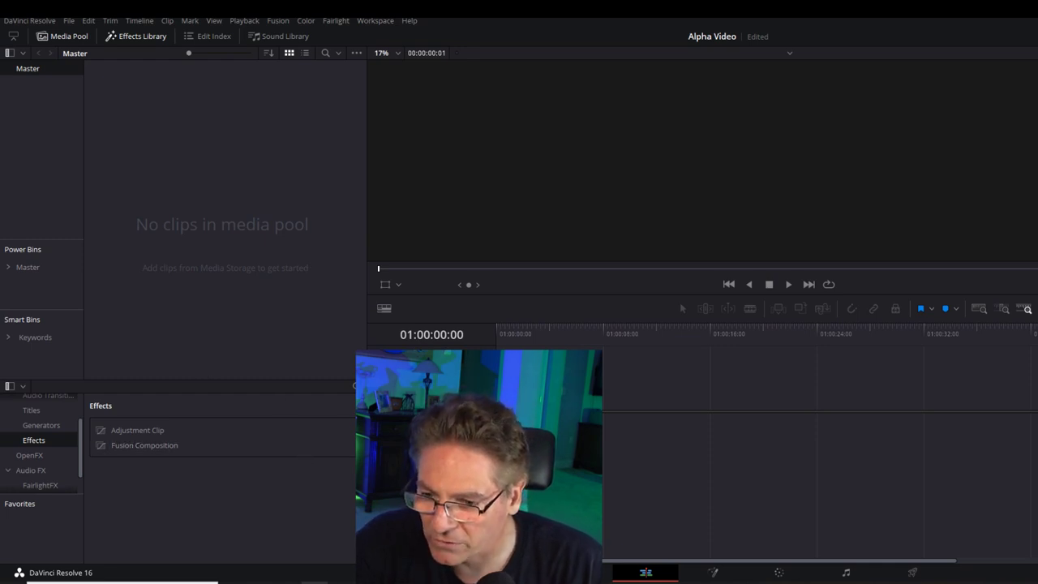
Drag 03-youtube-logo.png, 02-swoosh.mp3 and 00-swoosh.wav from the Stingers folder into the media pool
{"action": "mouse_move", "coordinate": [314, 579]}
{"action": "left_click", "coordinate": [304, 552]}
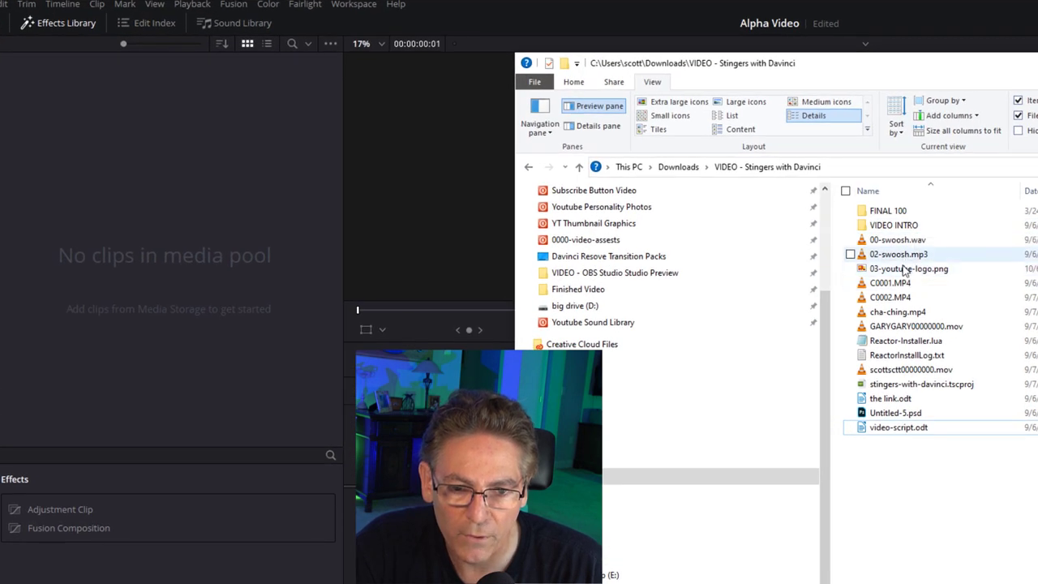
{"action": "left_click_drag", "start_coordinate": [904, 269], "coordinate": [184, 222]}
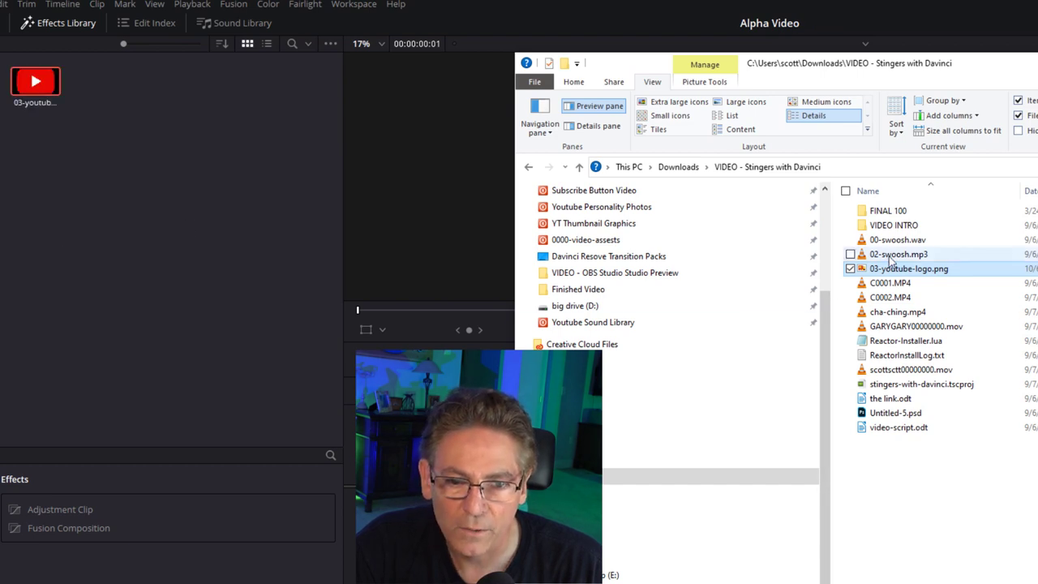
{"action": "left_click_drag", "start_coordinate": [890, 258], "coordinate": [195, 228]}
{"action": "left_click_drag", "start_coordinate": [898, 240], "coordinate": [228, 209]}
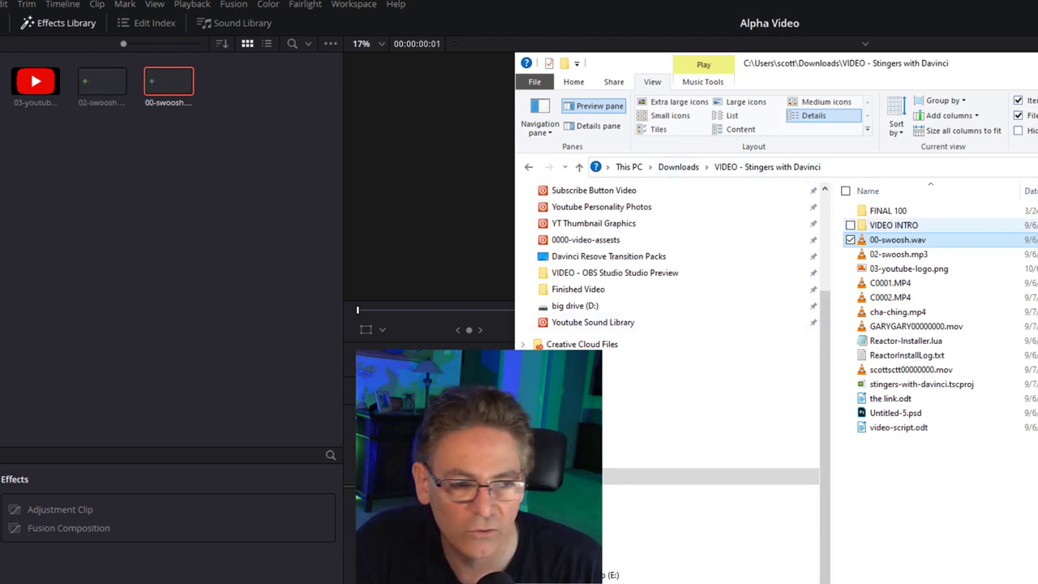
{"action": "key", "text": "alt+Tab"}
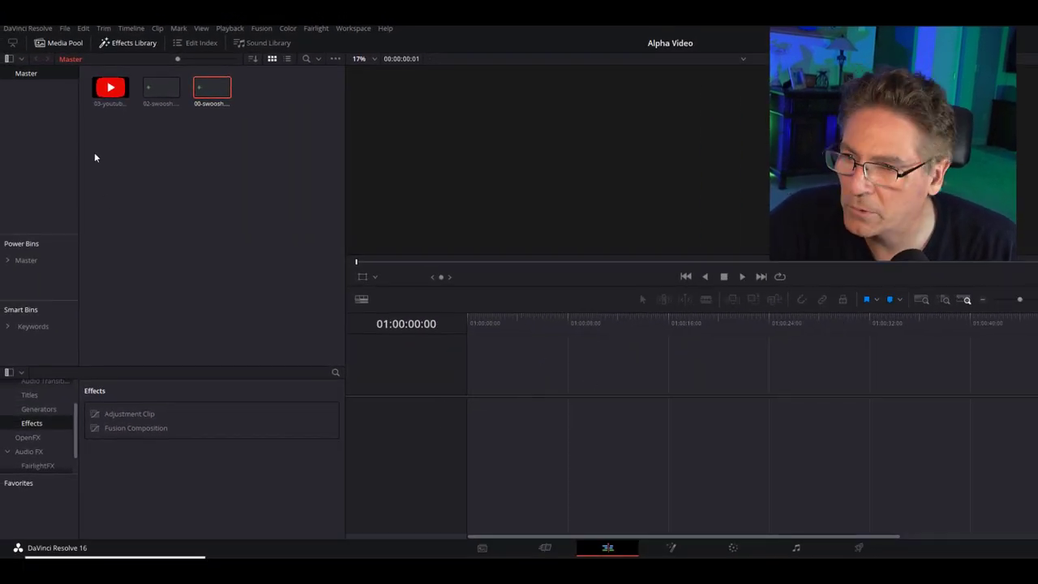
Place 03-youtube-logo.png on the timeline, fit the zoom to it and play it back
{"action": "left_click_drag", "start_coordinate": [109, 88], "coordinate": [524, 386]}
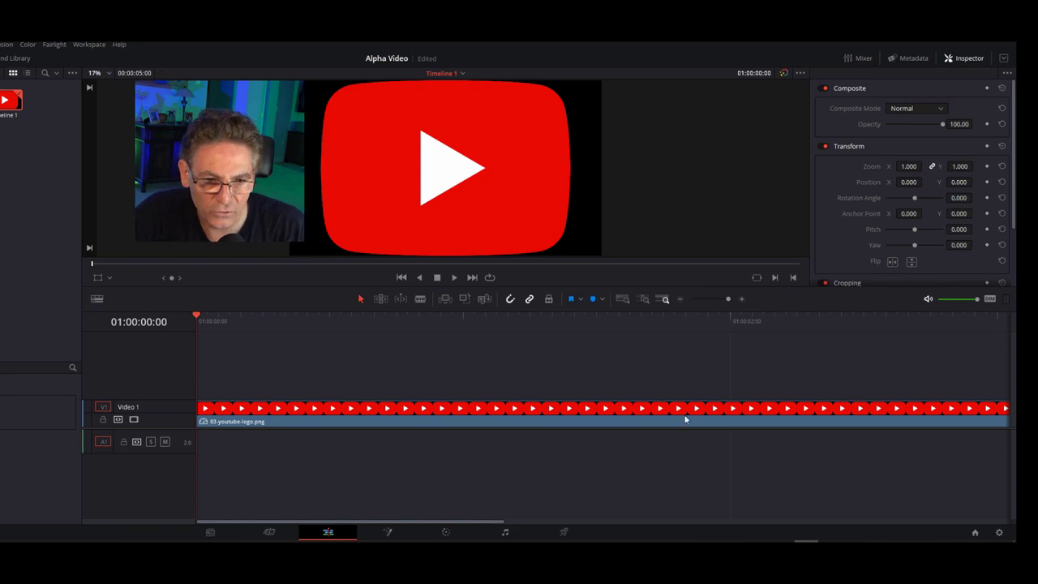
{"action": "left_click", "coordinate": [711, 298]}
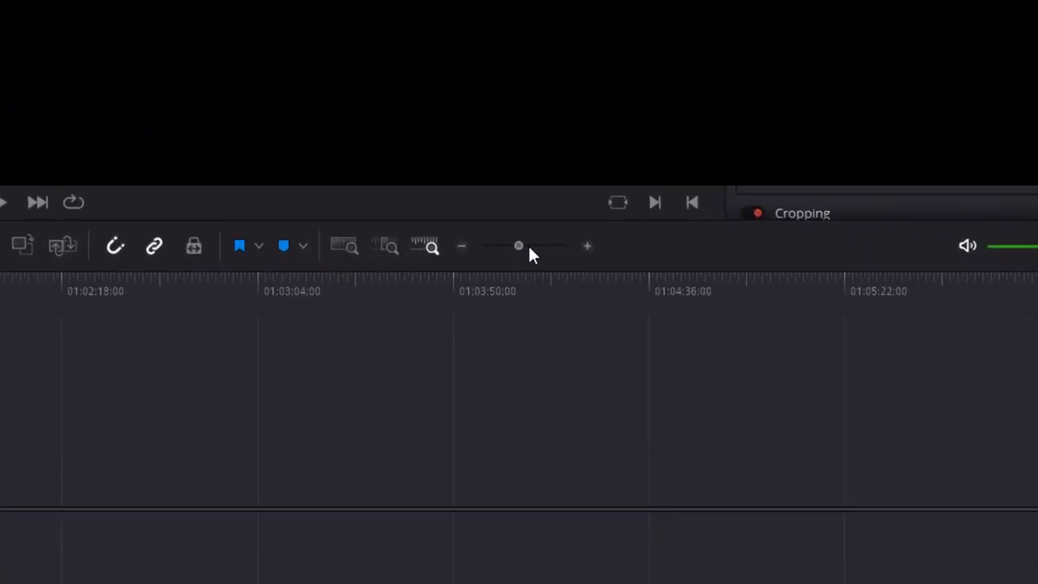
{"action": "left_click_drag", "start_coordinate": [514, 245], "coordinate": [547, 245]}
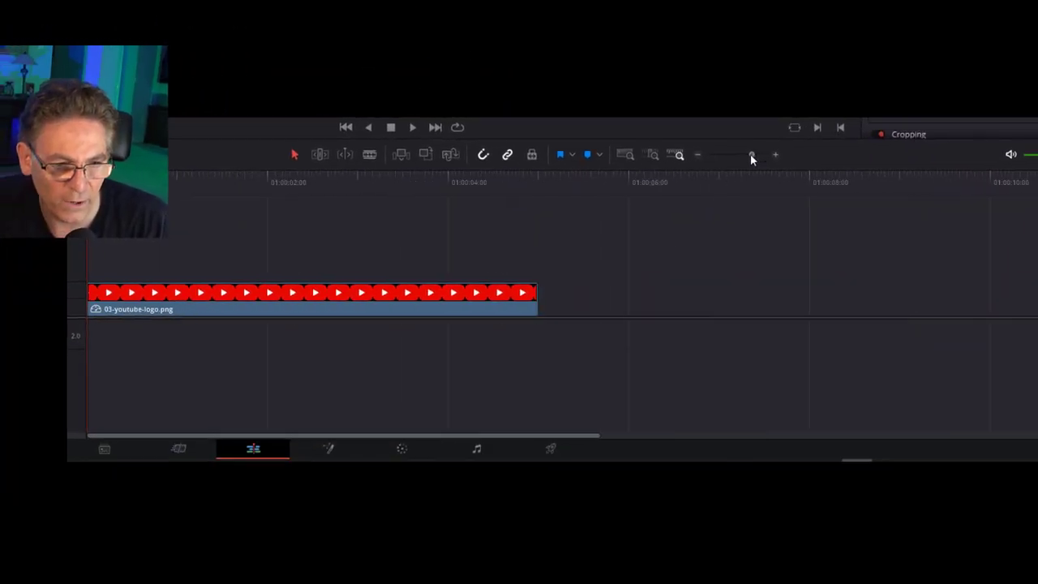
{"action": "left_click_drag", "start_coordinate": [749, 156], "coordinate": [754, 156]}
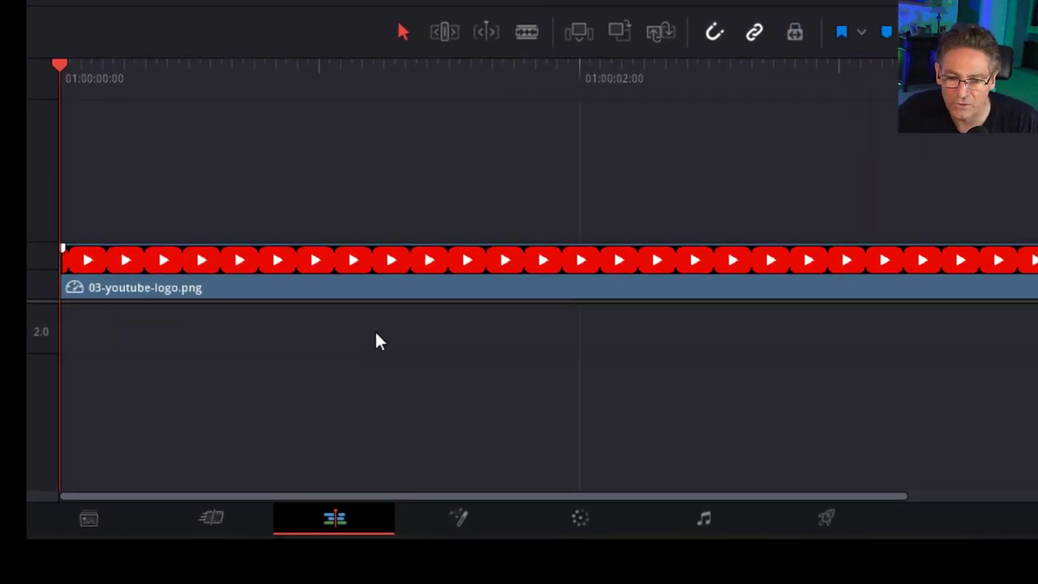
{"action": "key", "text": "space"}
{"action": "key", "text": "space"}
Blade the logo clip at one second and delete the part after the cut
{"action": "left_click_drag", "start_coordinate": [352, 62], "coordinate": [320, 66]}
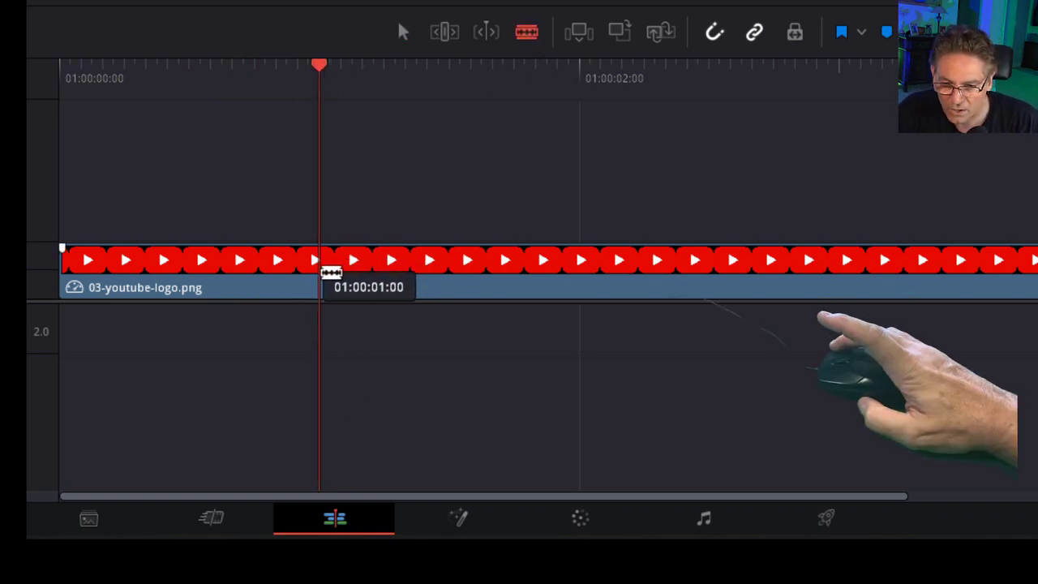
{"action": "left_click", "coordinate": [323, 271]}
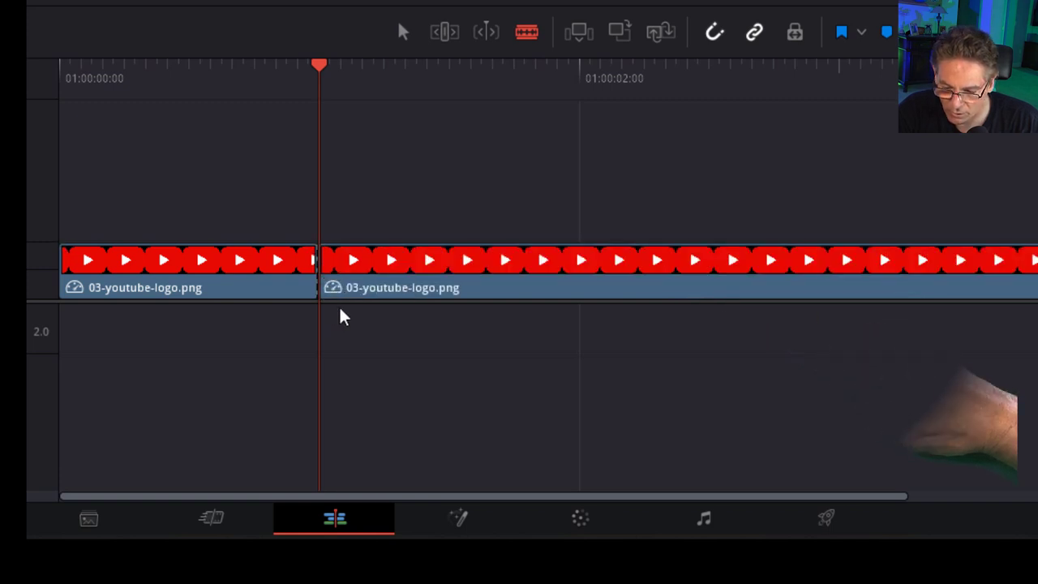
{"action": "key", "text": "a"}
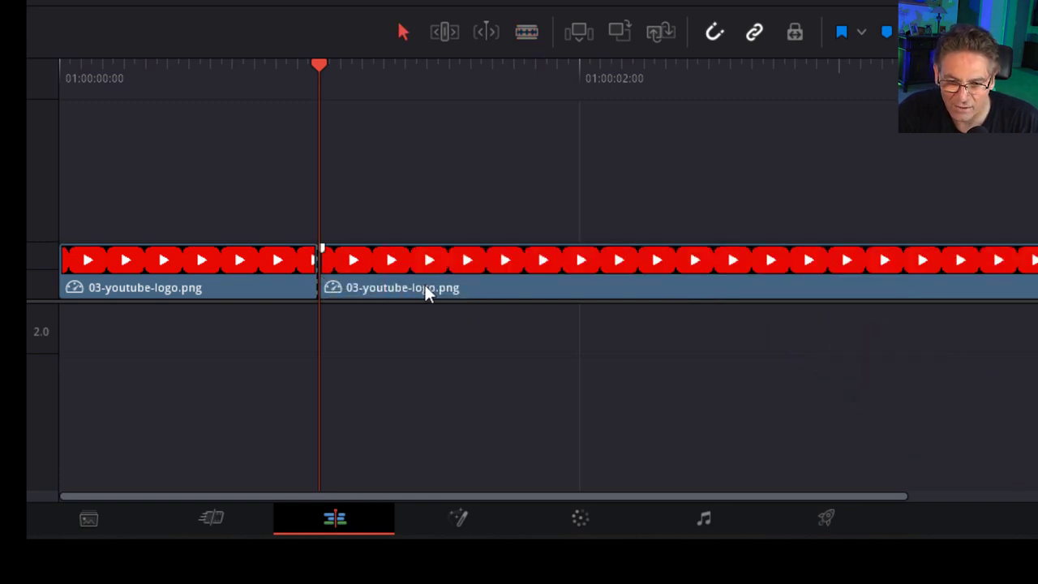
{"action": "left_click", "coordinate": [423, 292]}
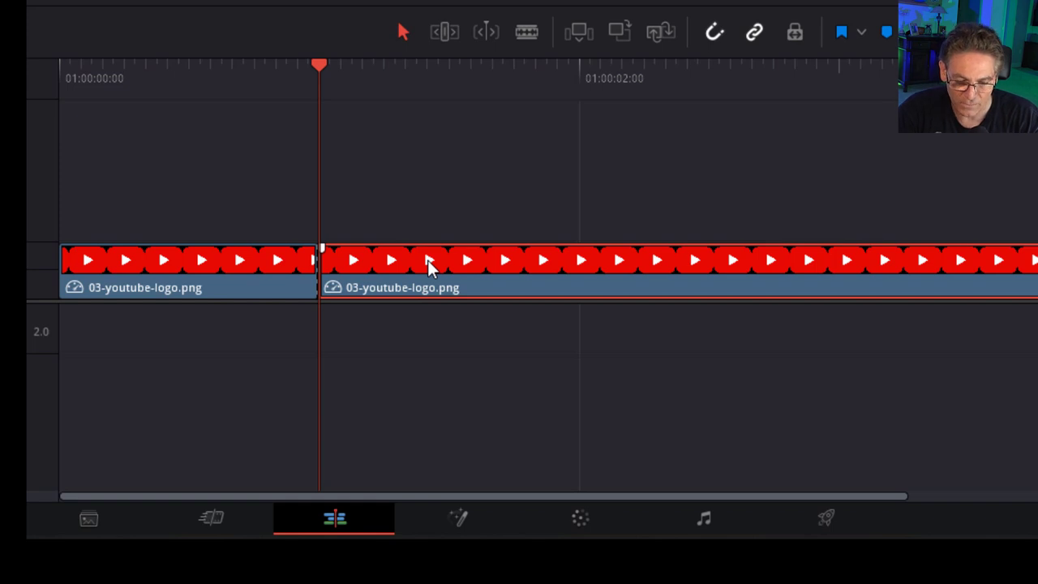
{"action": "key", "text": "BackSpace"}
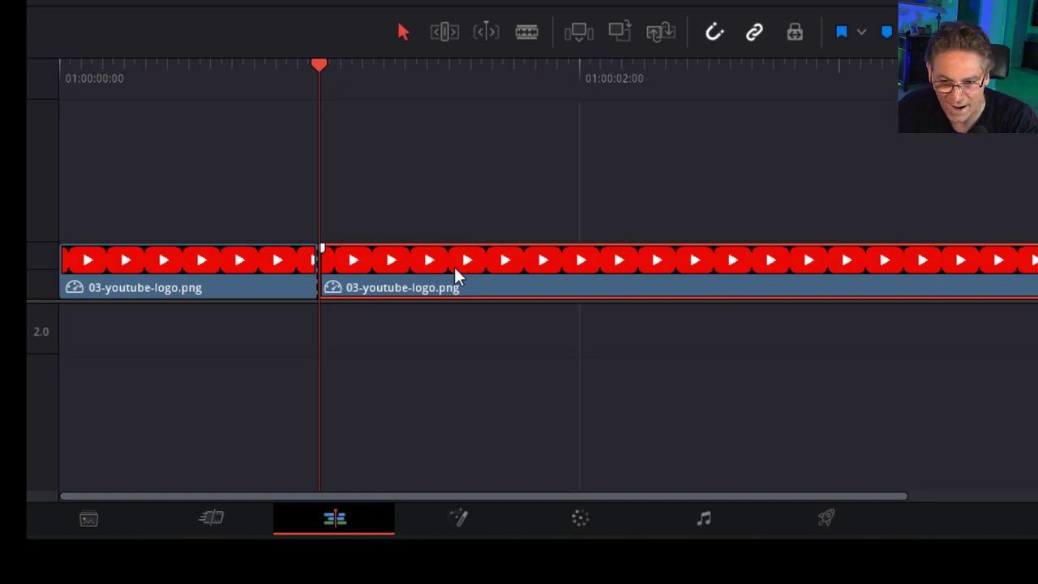
{"action": "key", "text": "BackSpace"}
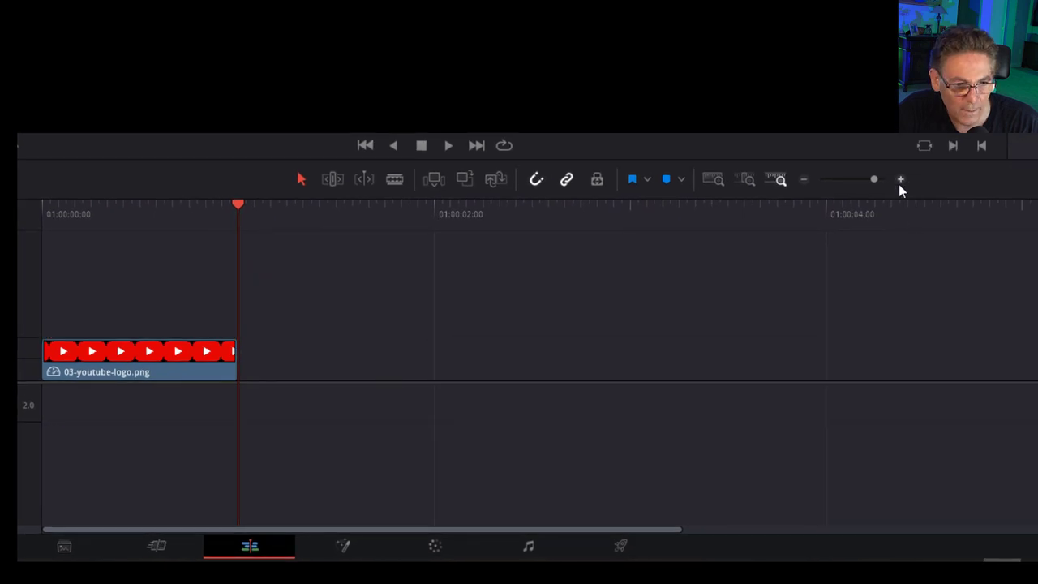
Zoom in on the one-second logo clip, select it, and review its Metadata and Inspector transform settings
{"action": "left_click", "coordinate": [900, 180]}
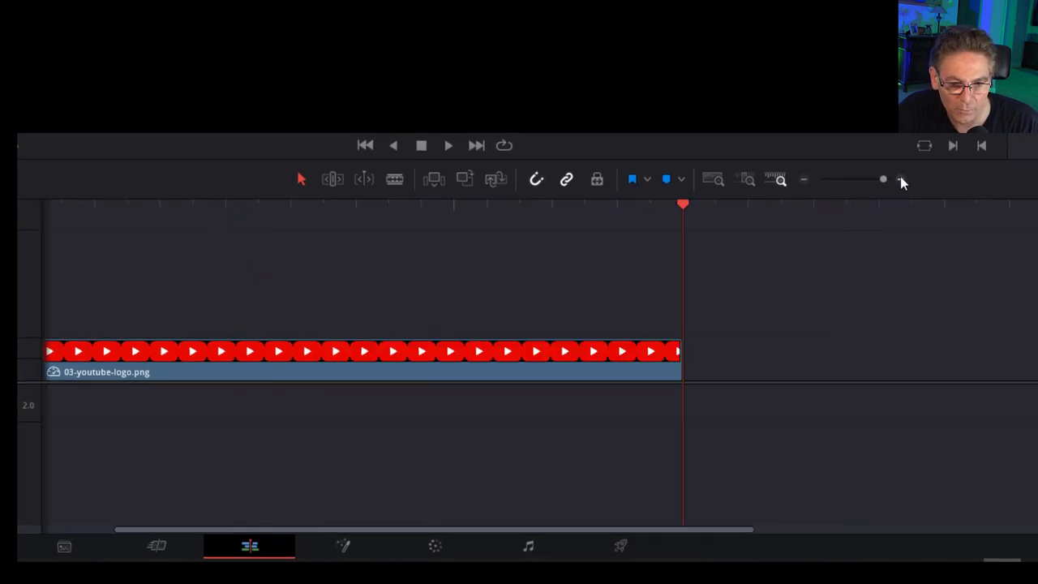
{"action": "left_click", "coordinate": [900, 179]}
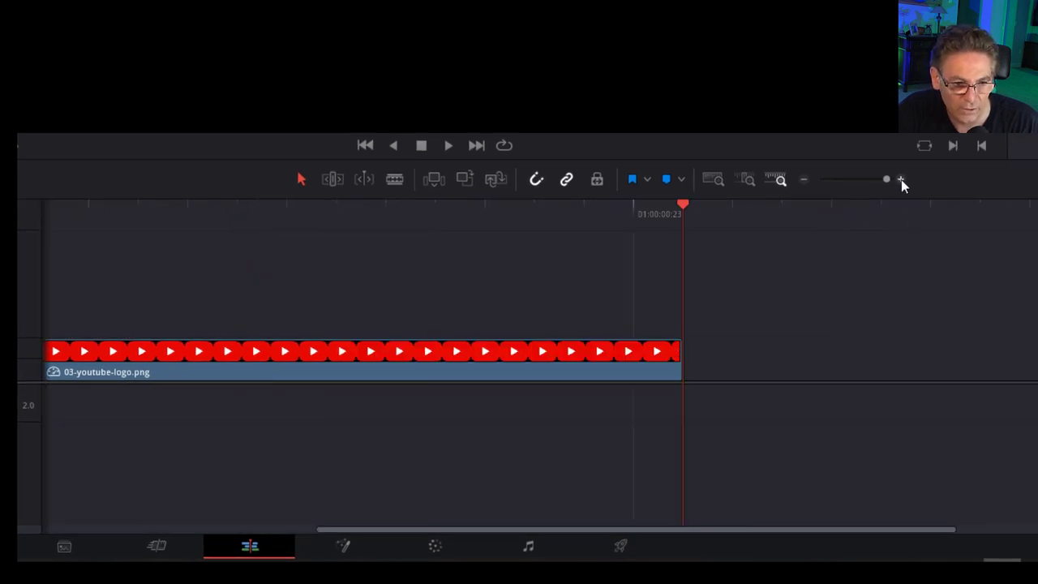
{"action": "left_click", "coordinate": [804, 178]}
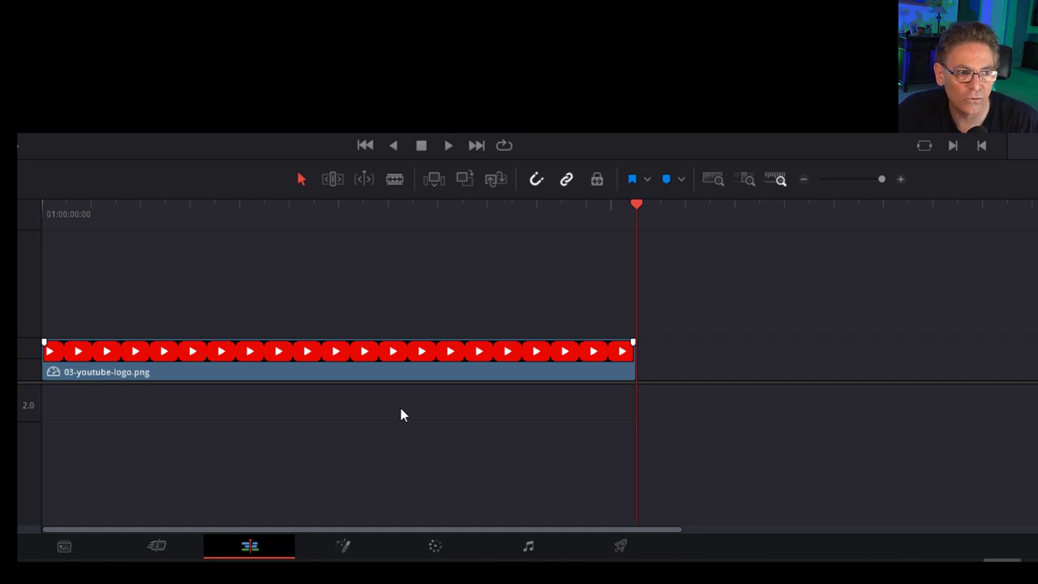
{"action": "left_click", "coordinate": [343, 372]}
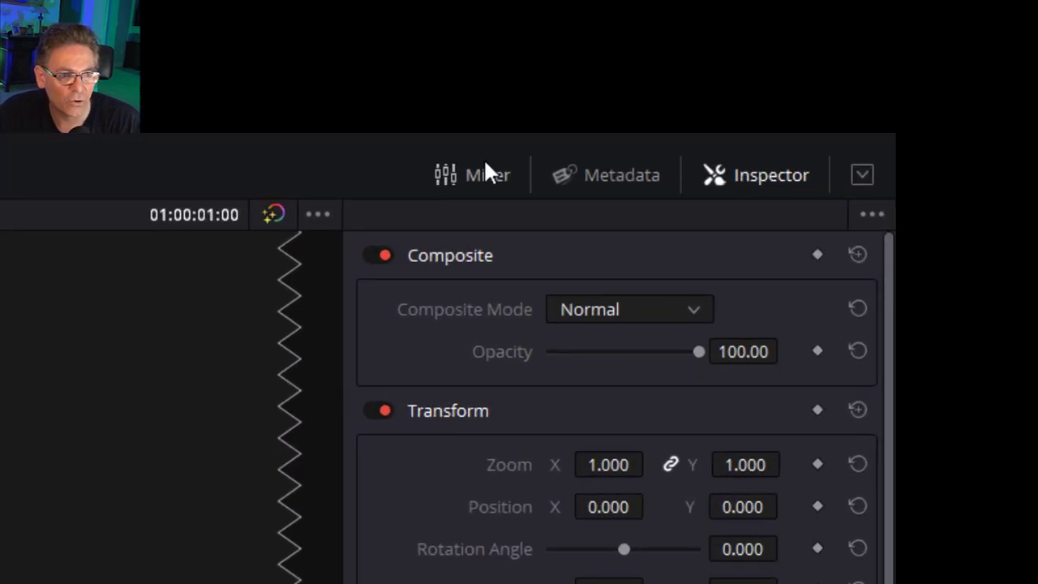
{"action": "left_click", "coordinate": [606, 177]}
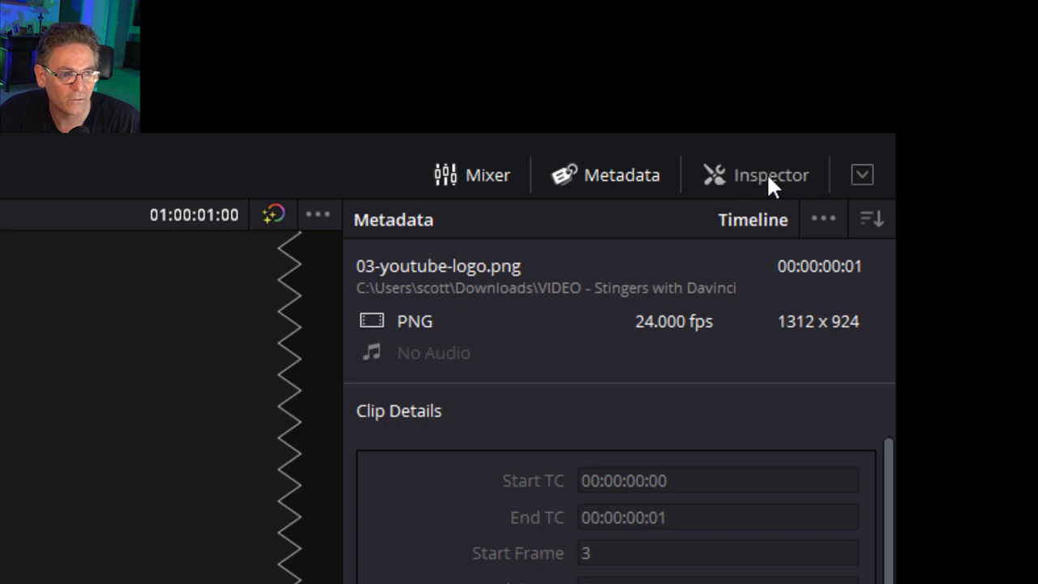
{"action": "left_click", "coordinate": [767, 174]}
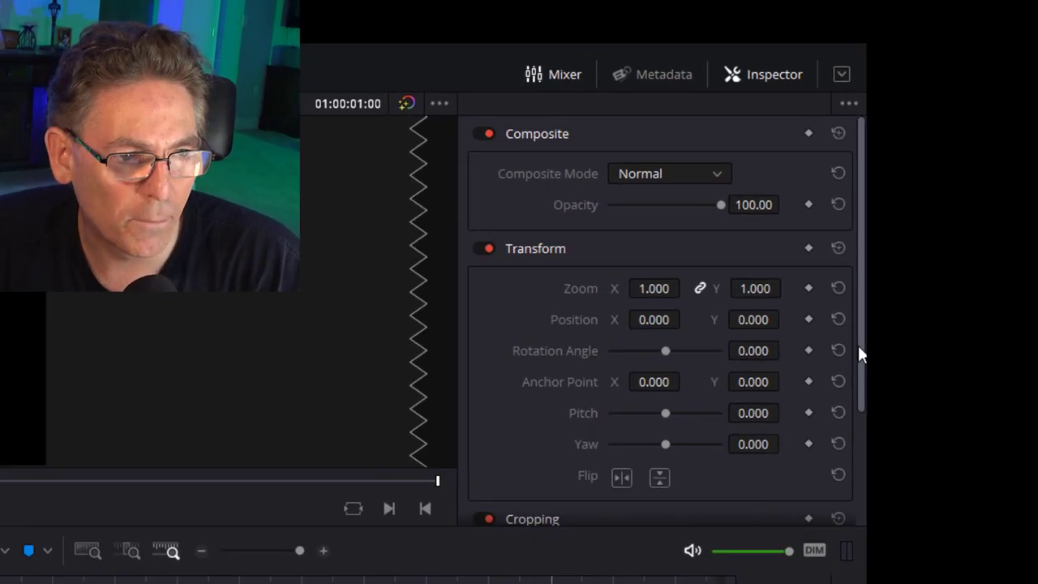
{"action": "scroll", "coordinate": [862, 356], "scroll_direction": "down", "scroll_amount": 2}
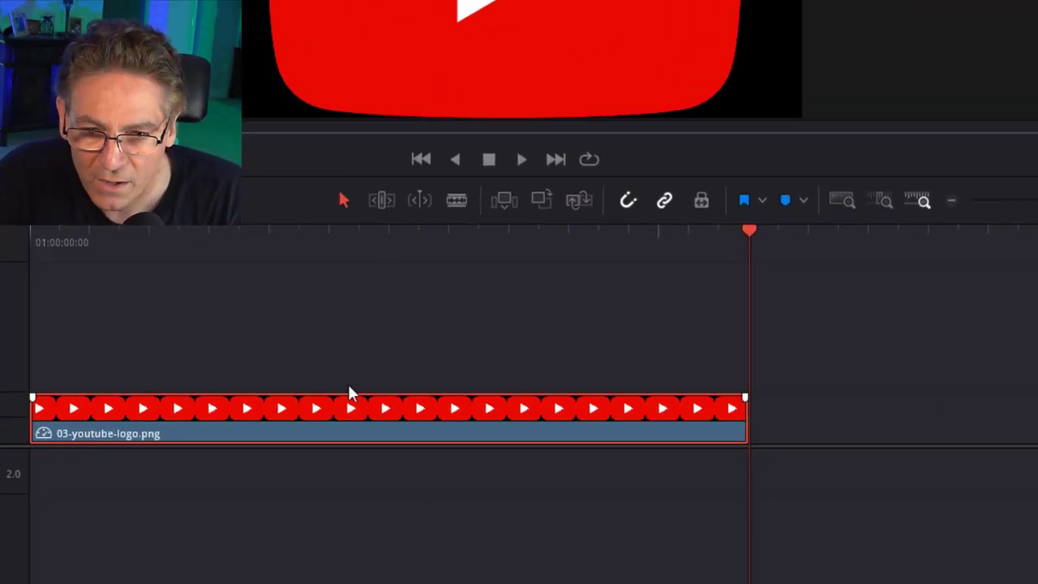
Add a Zoom keyframe partway into the logo clip and adjust its Zoom X curve to 0.787
{"action": "left_click", "coordinate": [392, 242]}
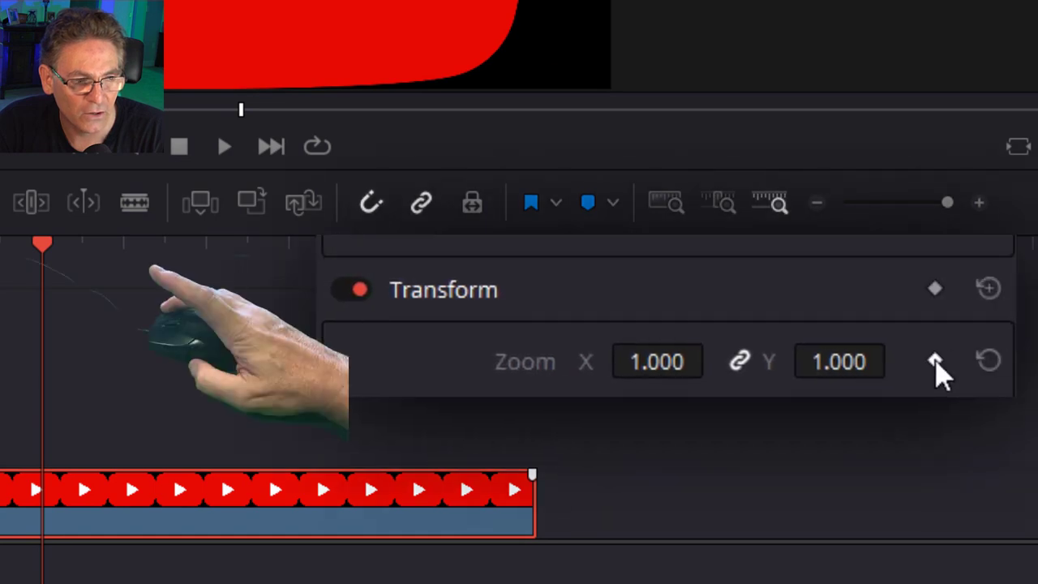
{"action": "left_click", "coordinate": [935, 361]}
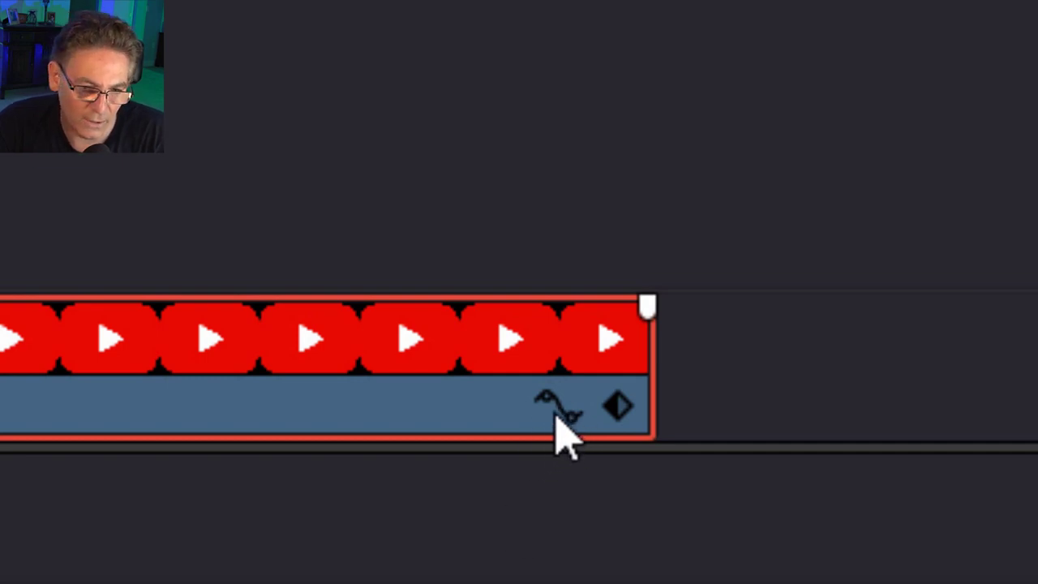
{"action": "left_click", "coordinate": [558, 408]}
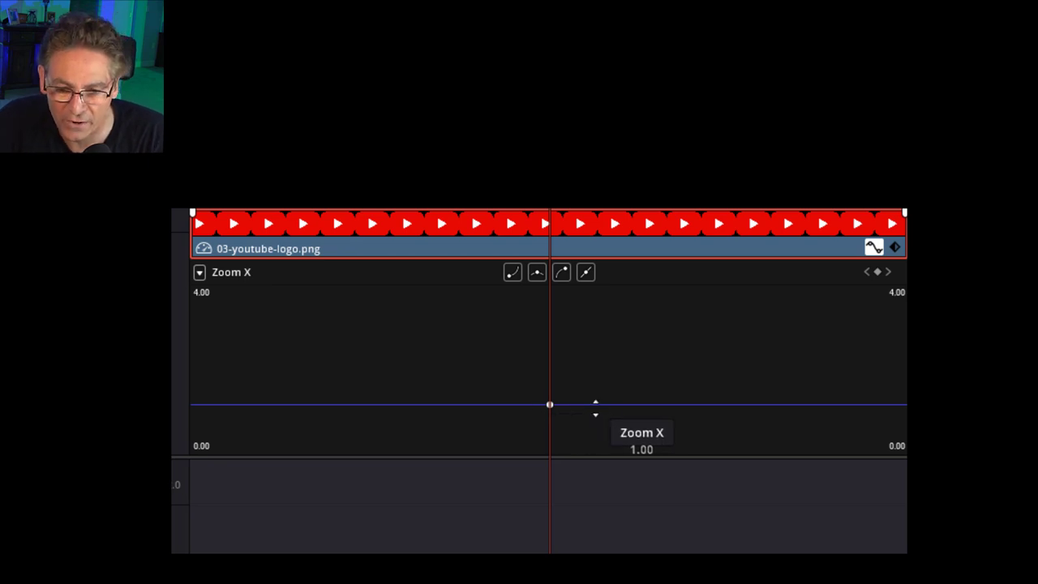
{"action": "left_click_drag", "start_coordinate": [646, 405], "coordinate": [650, 363]}
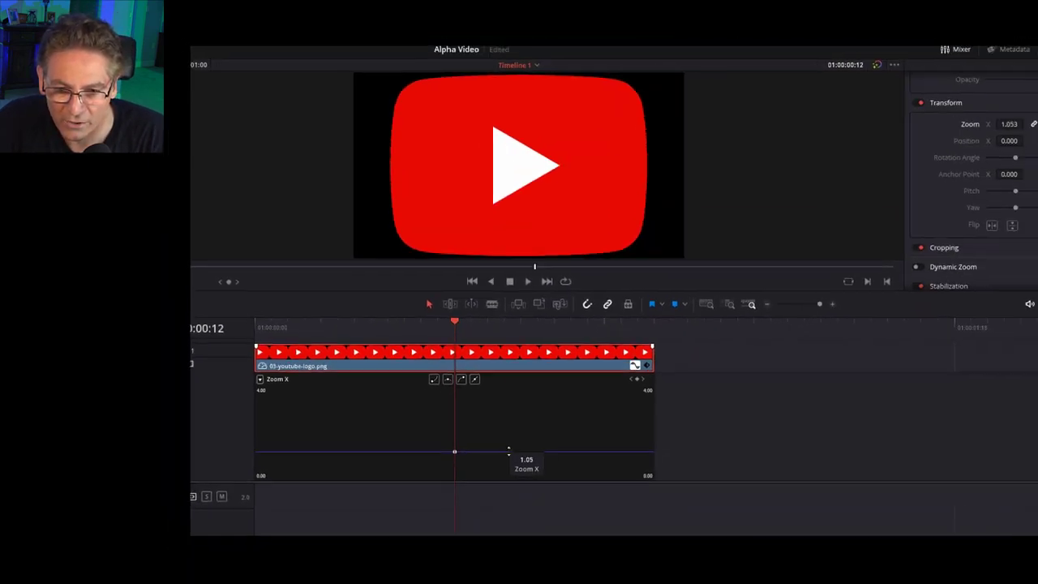
{"action": "left_click_drag", "start_coordinate": [506, 431], "coordinate": [472, 459]}
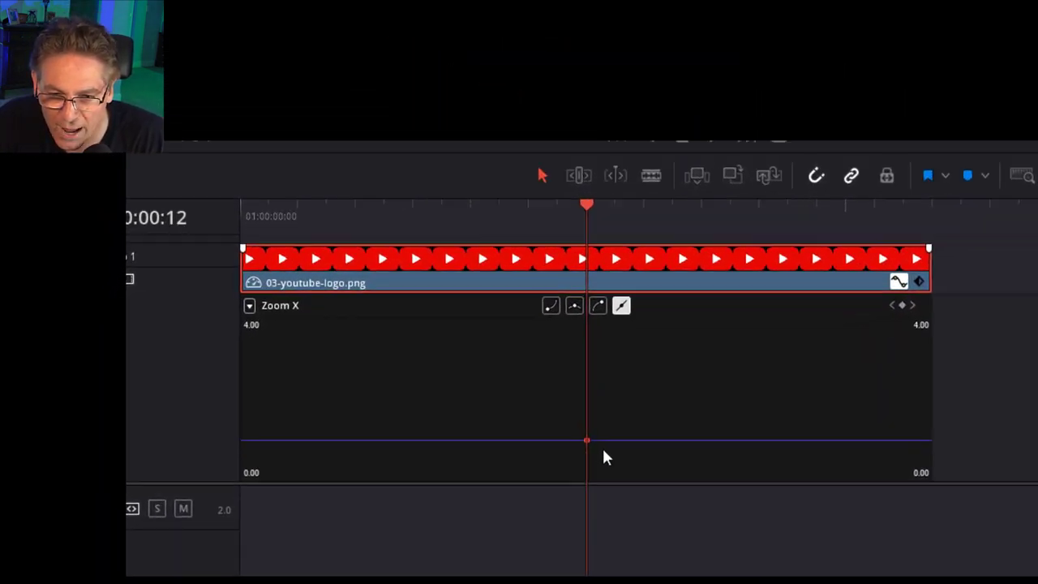
Replace the logo's Zoom keyframe at frame 9 with a fresh one and show its Zoom X curve
{"action": "left_click_drag", "start_coordinate": [604, 457], "coordinate": [608, 410]}
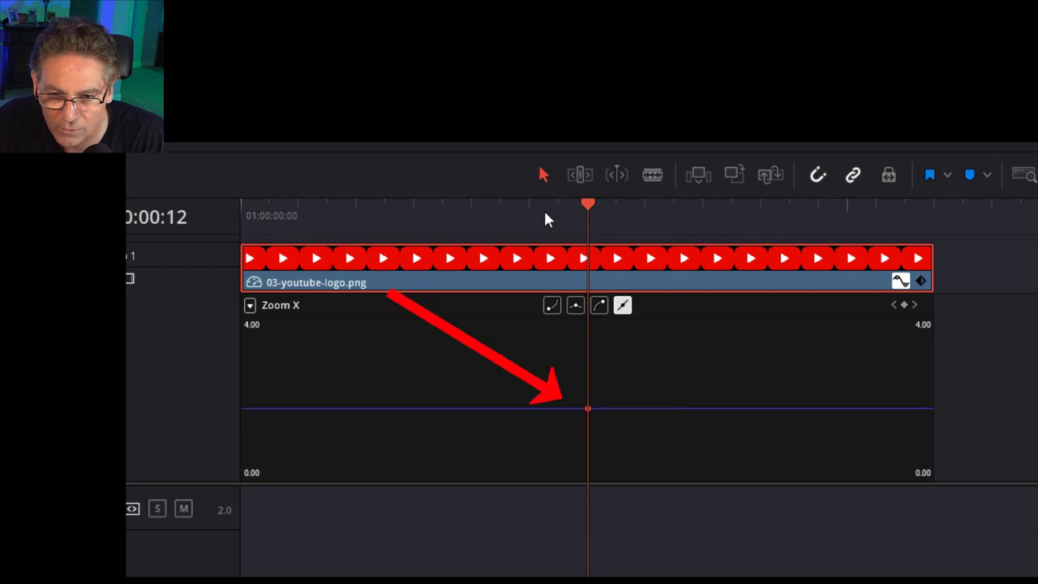
{"action": "left_click", "coordinate": [511, 212]}
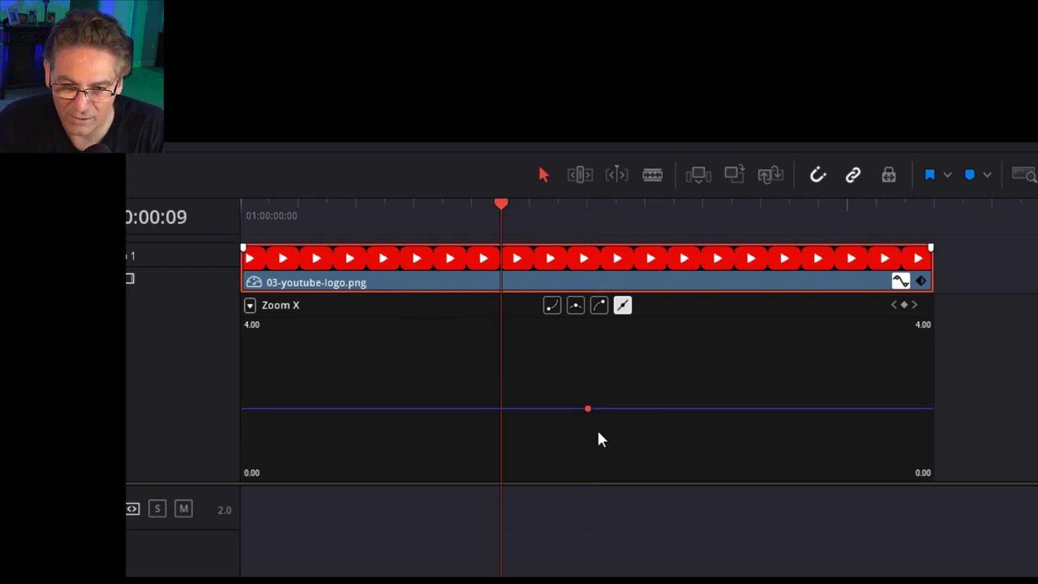
{"action": "left_click_drag", "start_coordinate": [587, 409], "coordinate": [590, 411]}
{"action": "key", "text": "Delete"}
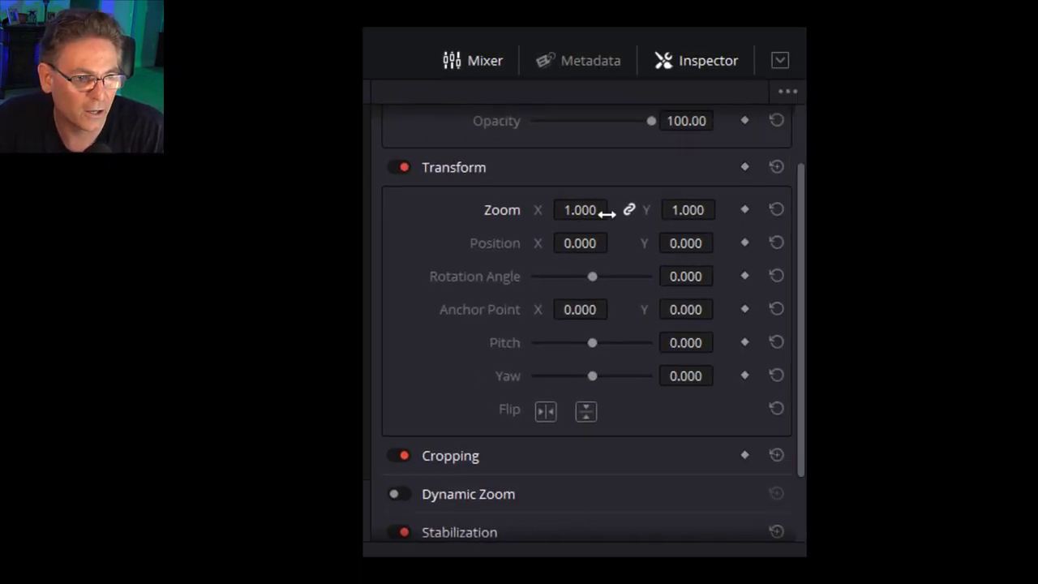
{"action": "left_click", "coordinate": [746, 210]}
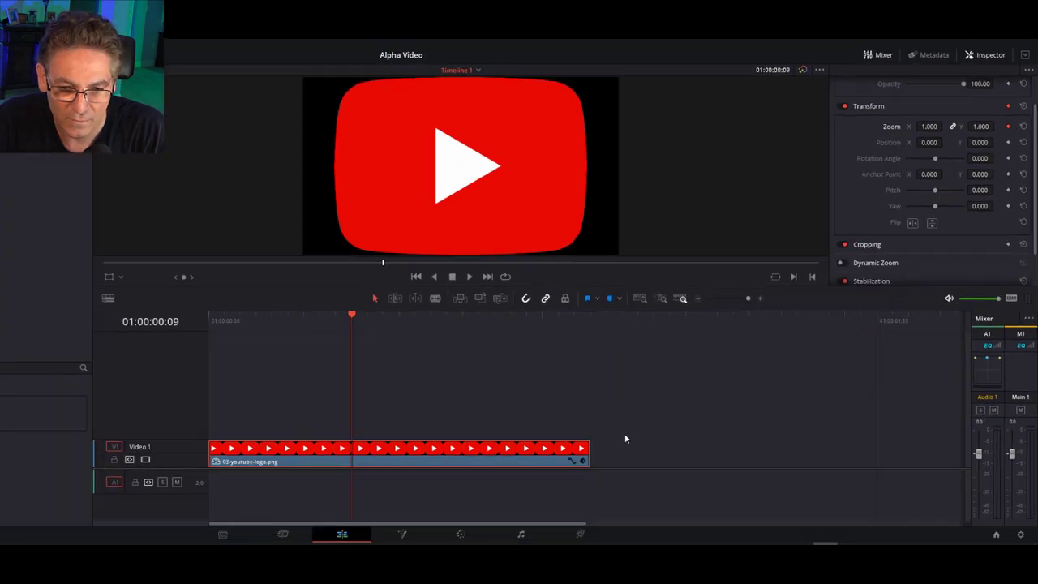
{"action": "left_click", "coordinate": [570, 462]}
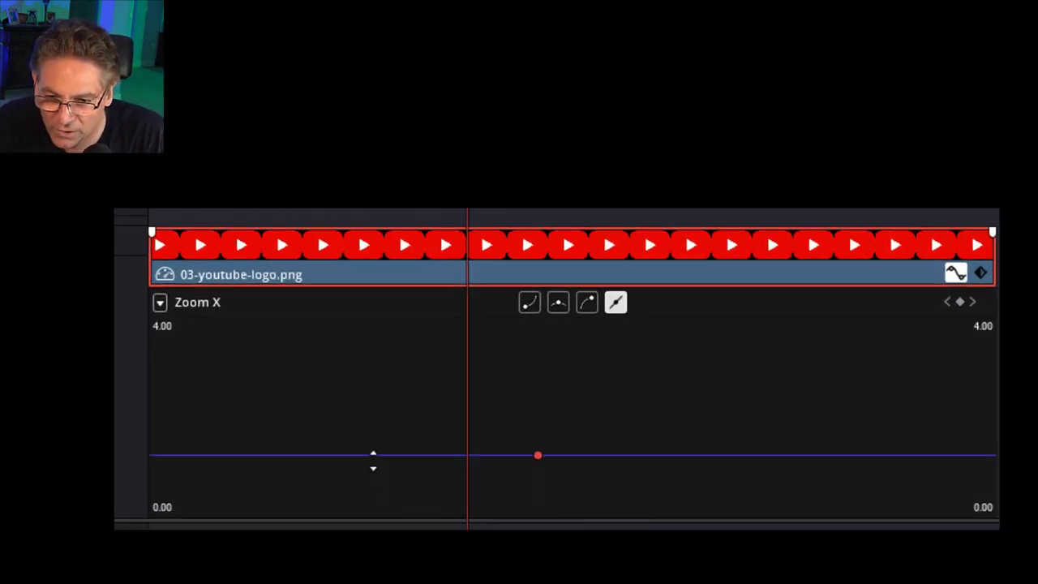
Add Zoom X keyframes at the clip's start, middle and end, raising the middle to about 1.99
{"action": "mouse_move", "coordinate": [275, 455]}
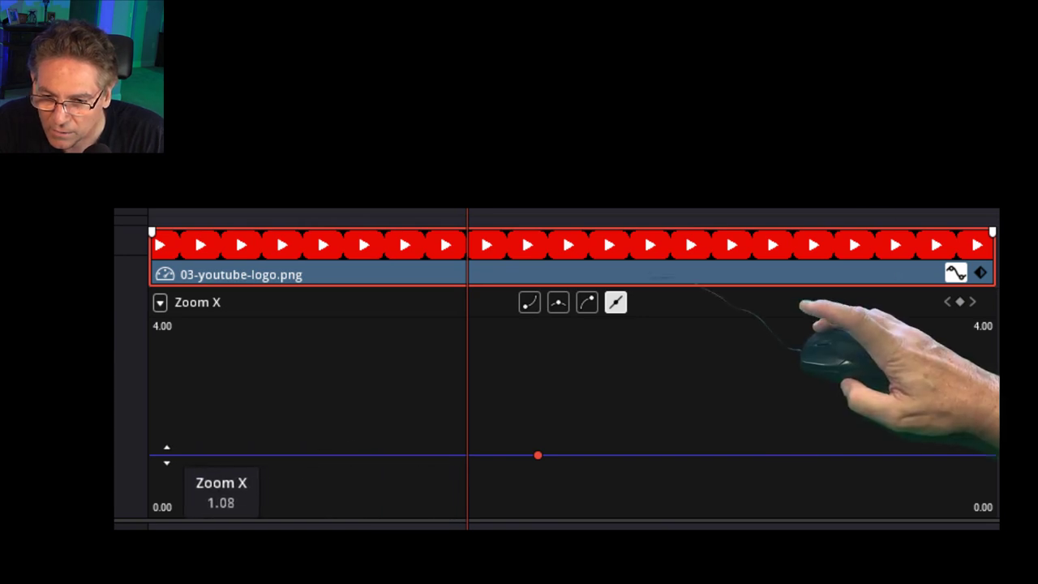
{"action": "left_click", "coordinate": [166, 455], "text": "alt"}
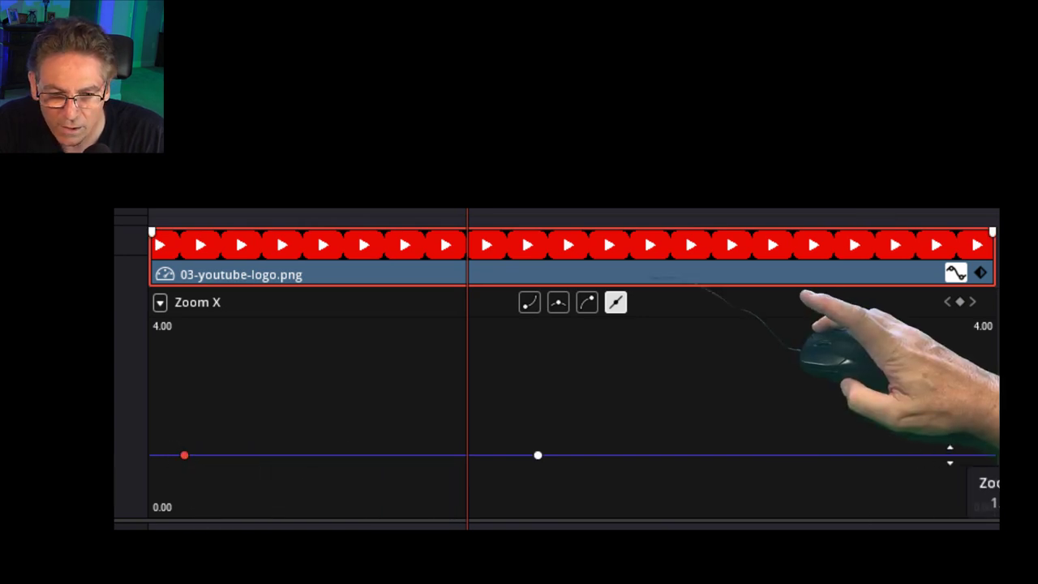
{"action": "left_click", "coordinate": [962, 455], "text": "alt"}
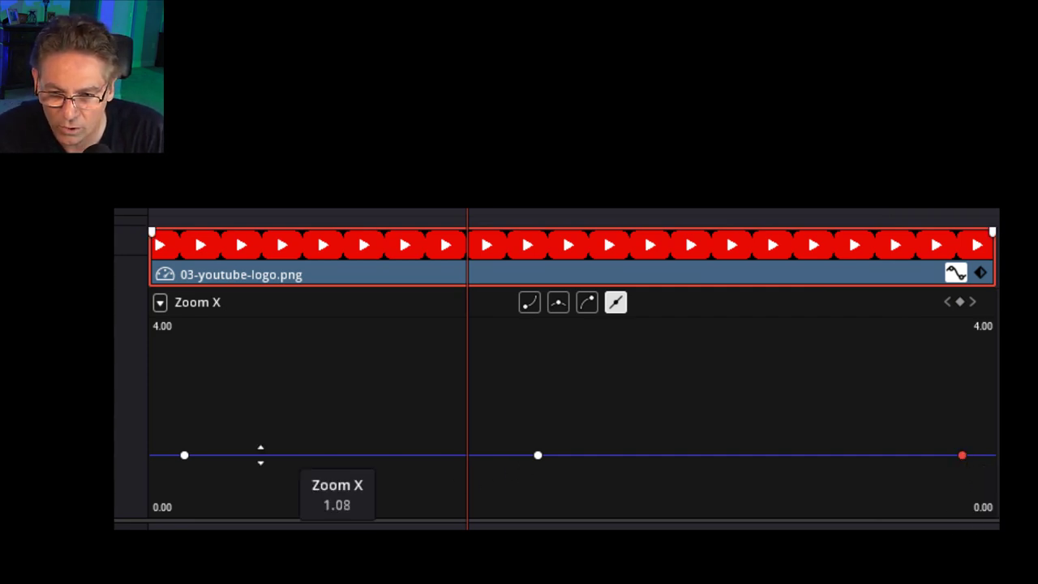
{"action": "left_click", "coordinate": [539, 455]}
{"action": "key", "text": "Delete"}
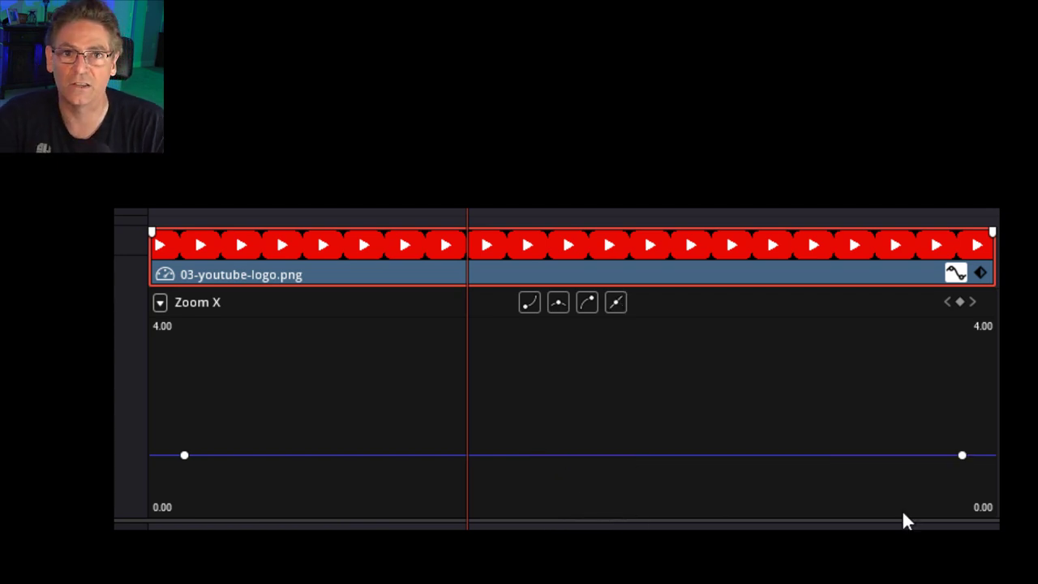
{"action": "mouse_move", "coordinate": [568, 452]}
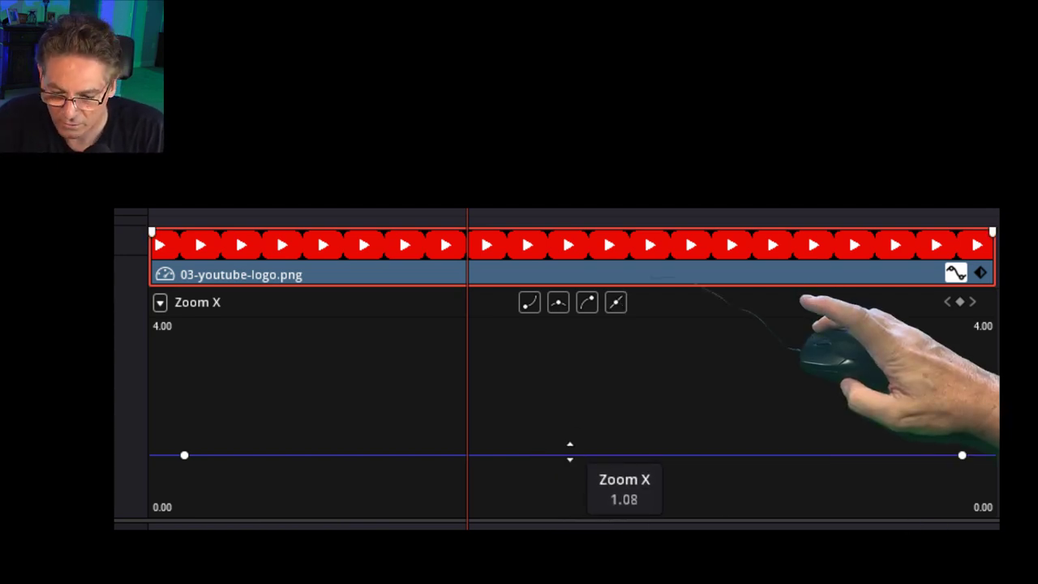
{"action": "left_click", "coordinate": [572, 454], "text": "alt"}
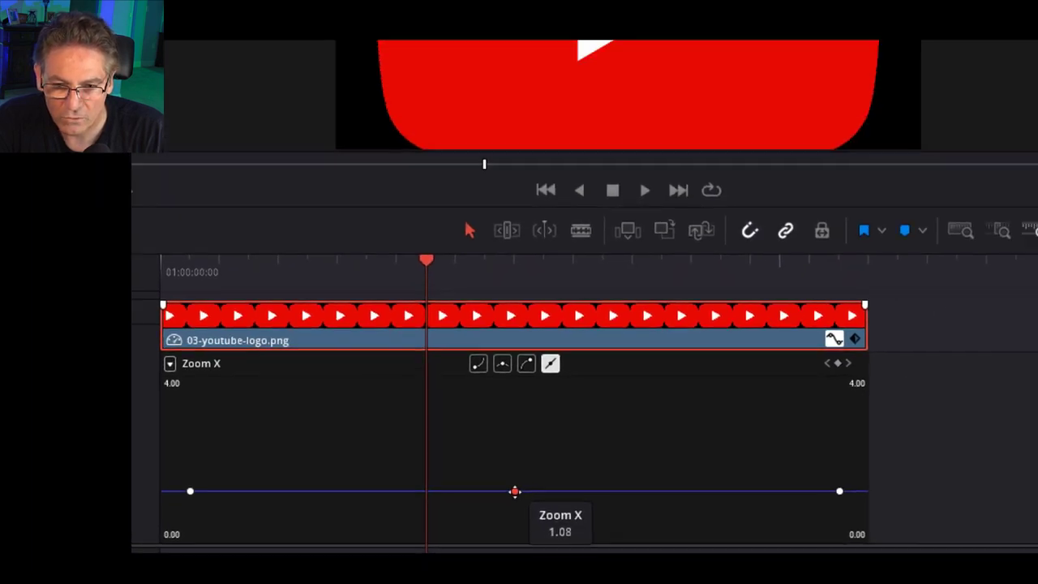
{"action": "left_click_drag", "start_coordinate": [514, 492], "coordinate": [520, 452]}
{"action": "mouse_move", "coordinate": [443, 508]}
{"action": "left_mouse_down"}
{"action": "mouse_move", "coordinate": [438, 543]}
{"action": "mouse_move", "coordinate": [441, 501]}
{"action": "left_mouse_up"}
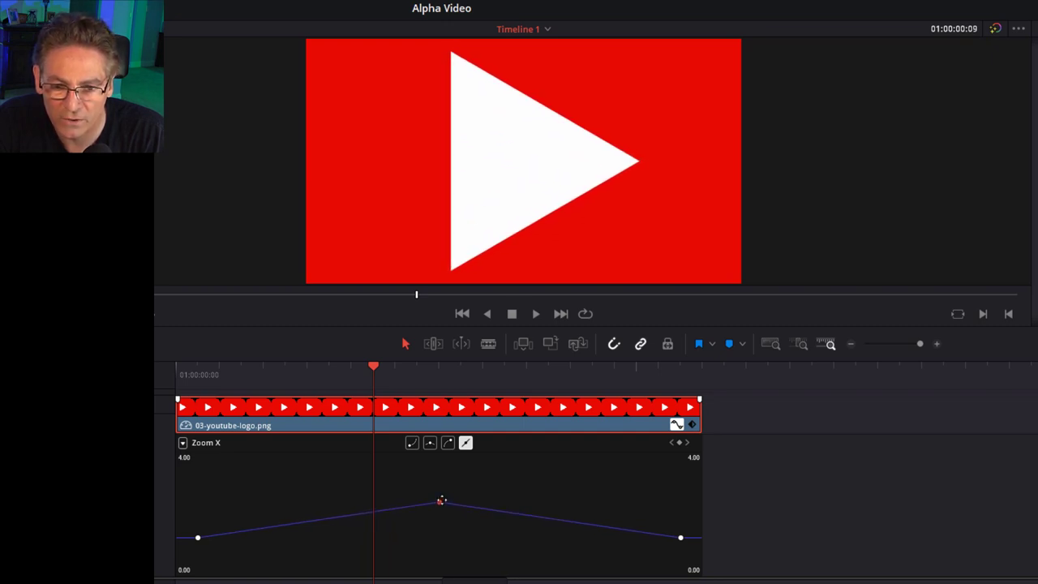
Drop the first and last Zoom X keyframes to 0.00 and move the logo clip to the timeline start
{"action": "left_click_drag", "start_coordinate": [378, 369], "coordinate": [198, 373]}
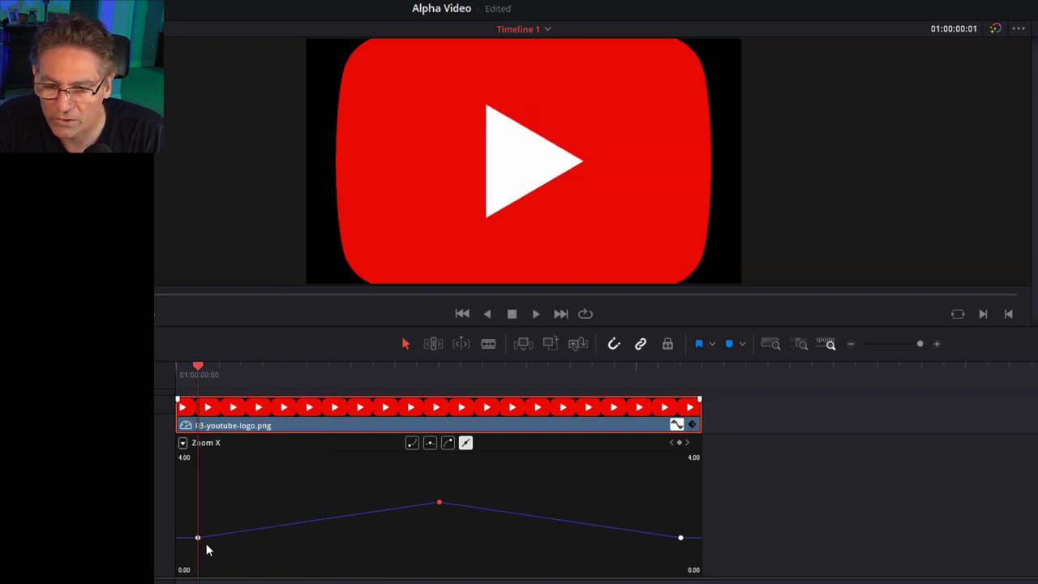
{"action": "left_click_drag", "start_coordinate": [202, 541], "coordinate": [192, 579]}
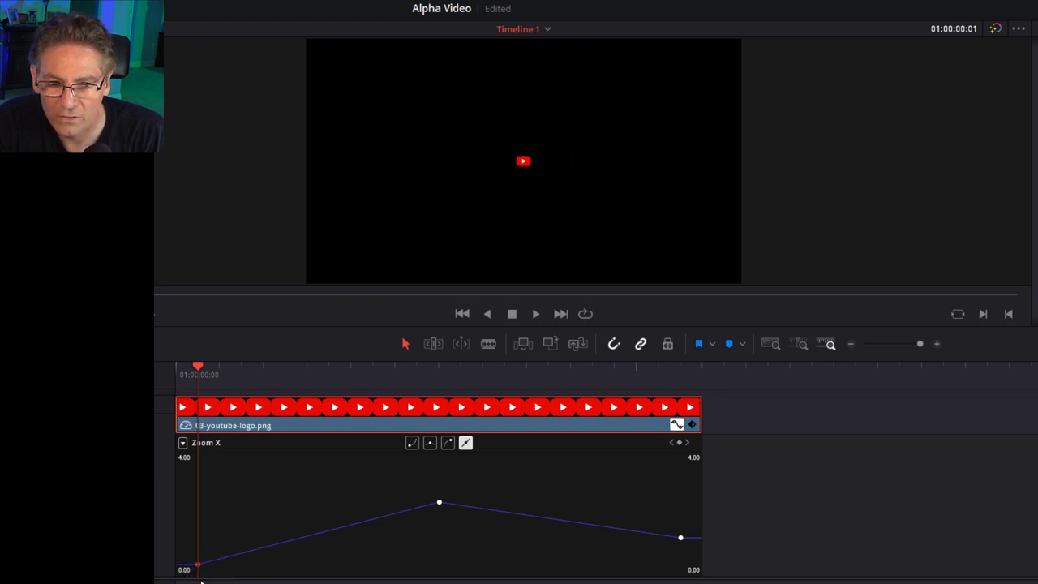
{"action": "left_click_drag", "start_coordinate": [680, 537], "coordinate": [684, 544]}
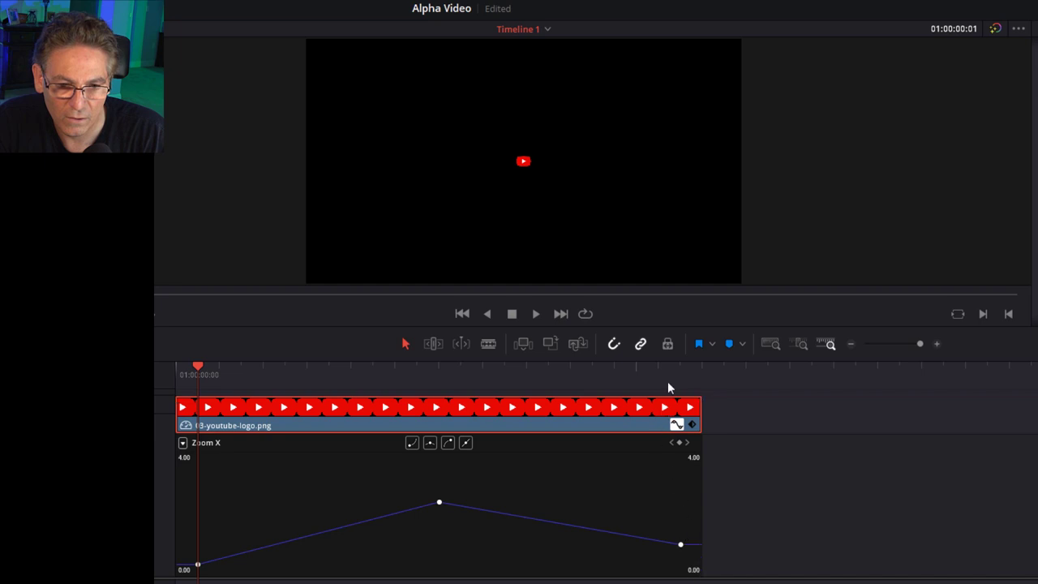
{"action": "left_click", "coordinate": [665, 366]}
{"action": "left_click_drag", "start_coordinate": [671, 538], "coordinate": [674, 564]}
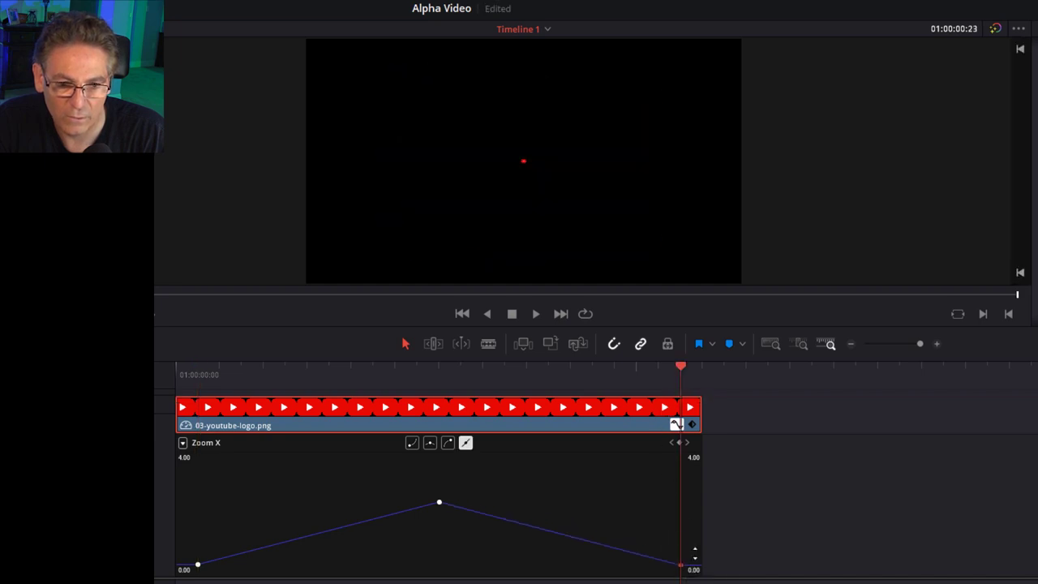
{"action": "left_click_drag", "start_coordinate": [684, 371], "coordinate": [203, 389]}
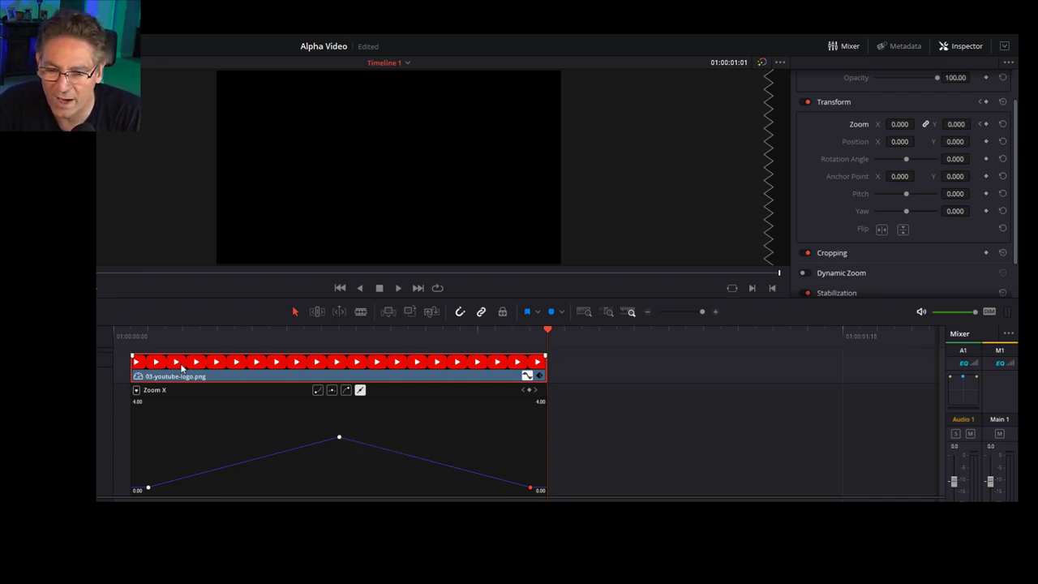
{"action": "key", "text": "ctrl+z"}
{"action": "left_click", "coordinate": [397, 287]}
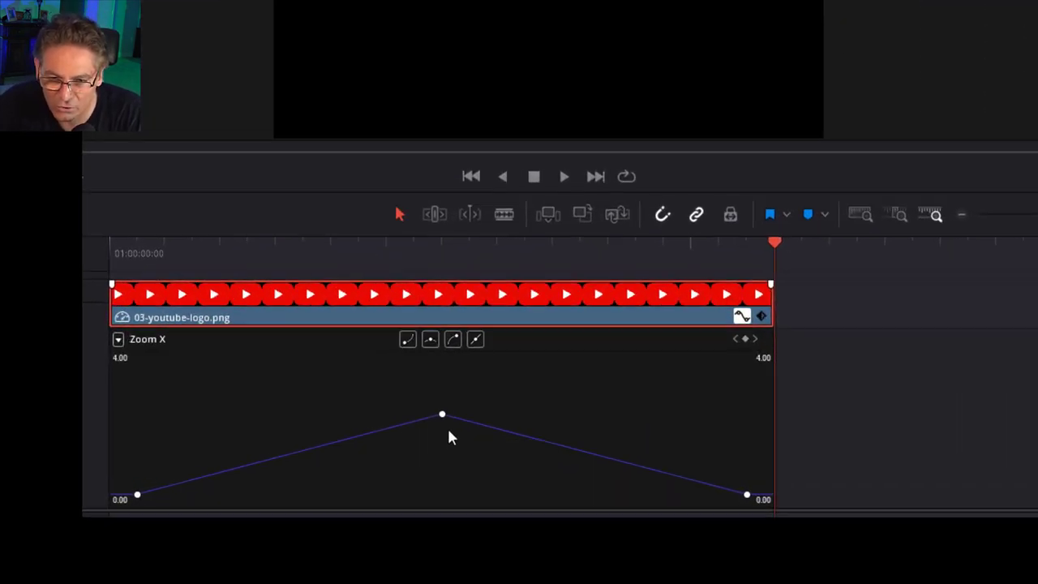
Apply Ease In/Out to the peak Zoom X keyframe and play the animation
{"action": "mouse_move", "coordinate": [321, 438]}
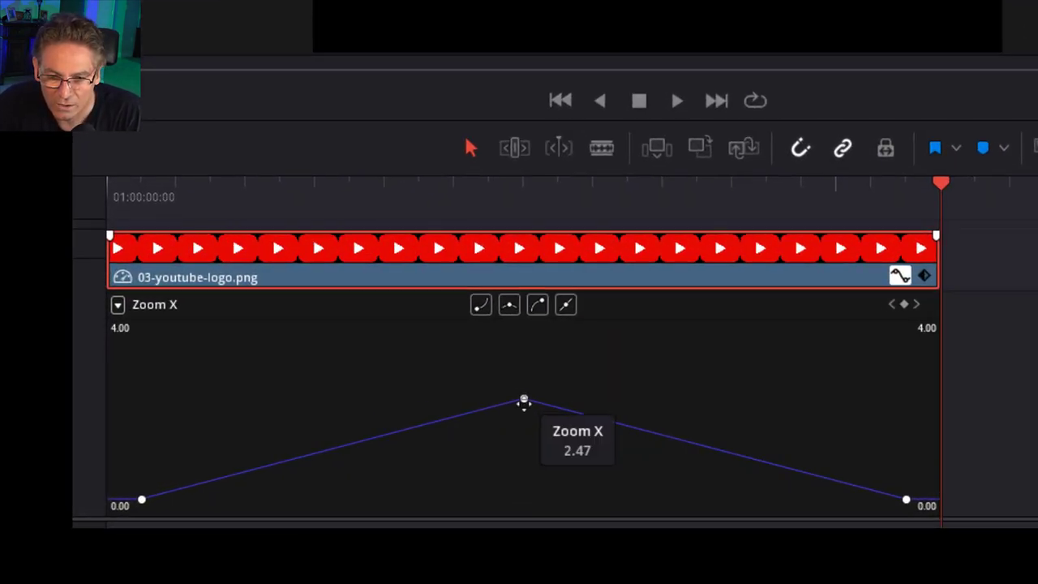
{"action": "left_click", "coordinate": [525, 398]}
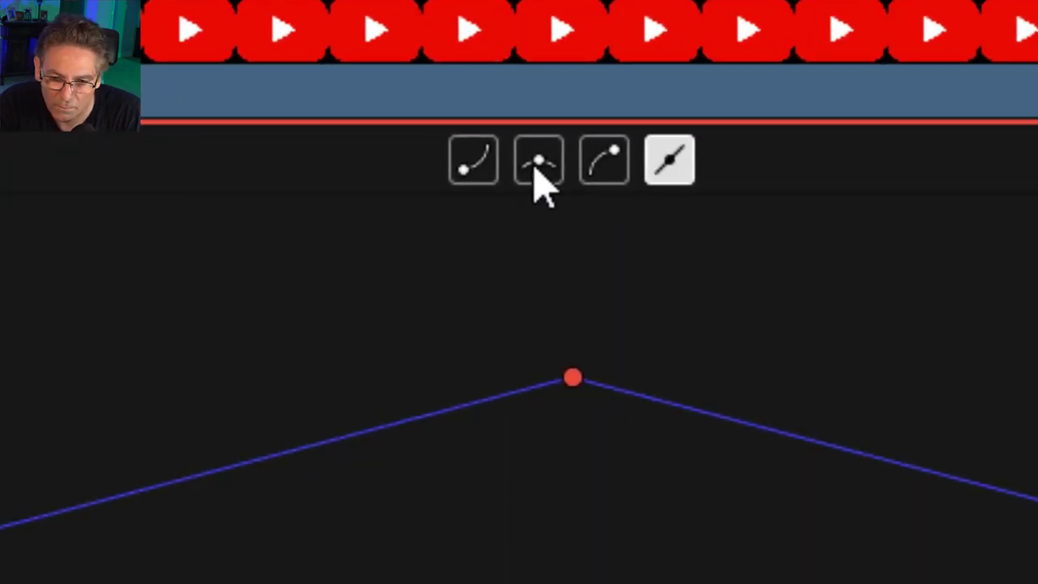
{"action": "left_click", "coordinate": [539, 164]}
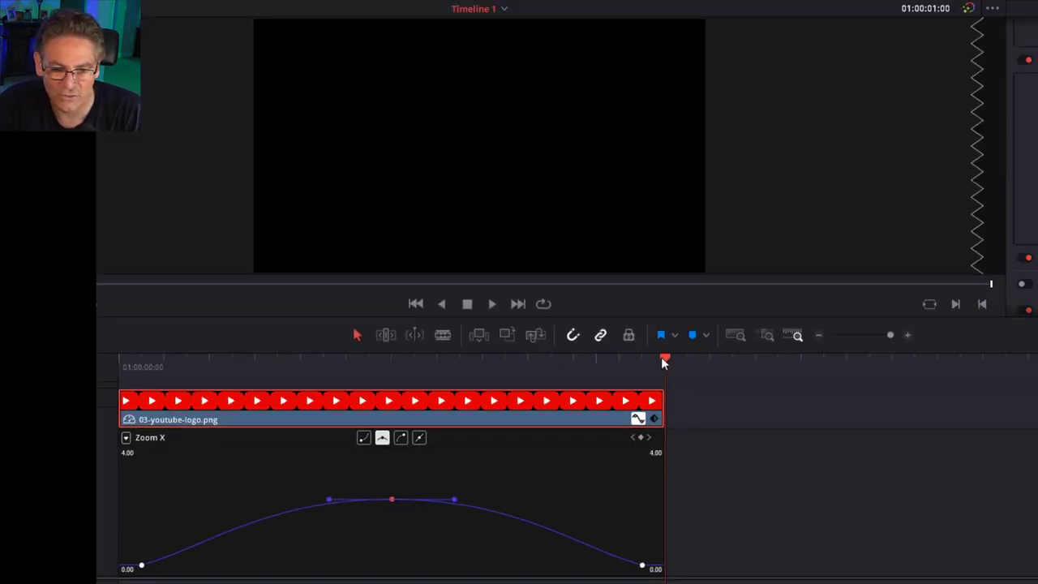
{"action": "left_click_drag", "start_coordinate": [972, 182], "coordinate": [367, 259]}
{"action": "left_click_drag", "start_coordinate": [295, 409], "coordinate": [124, 459]}
{"action": "key", "text": "space"}
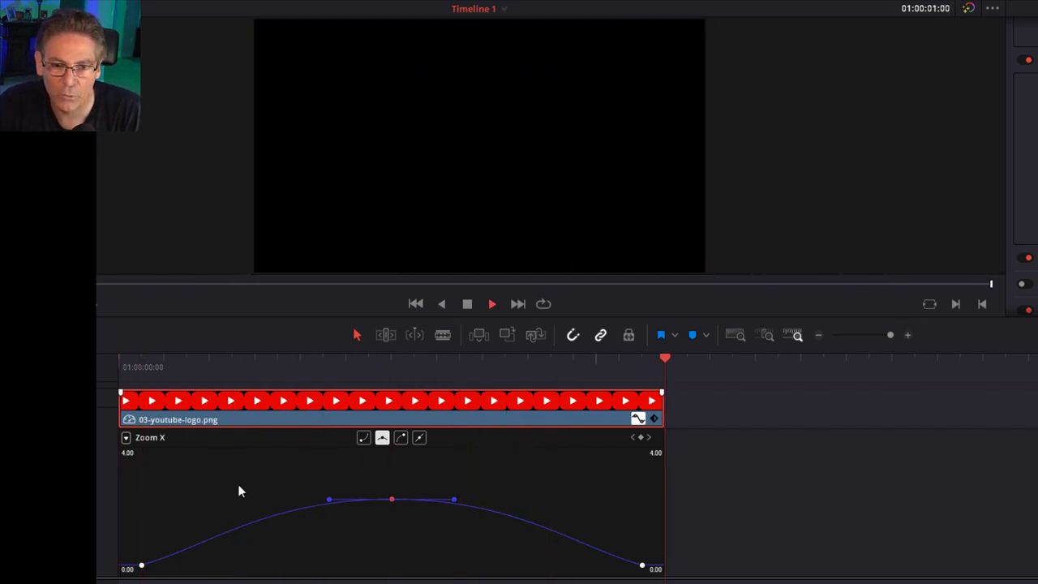
{"action": "left_click", "coordinate": [125, 365]}
{"action": "key", "text": "space"}
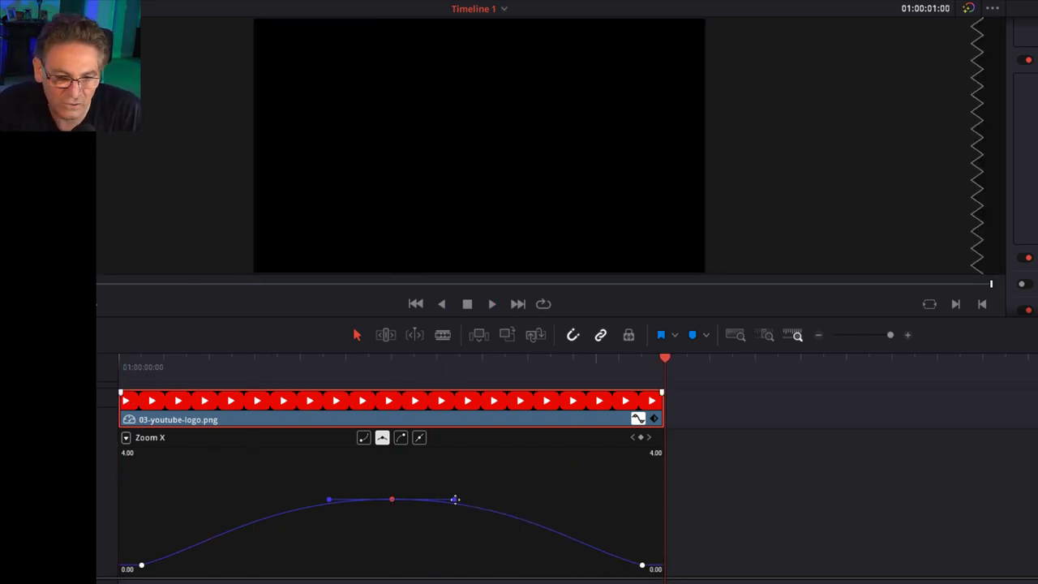
Tune the peak's Bezier handles while replaying from the start, then hide the keyframe curve
{"action": "left_click_drag", "start_coordinate": [454, 499], "coordinate": [442, 468]}
{"action": "left_click", "coordinate": [123, 364]}
{"action": "key", "text": "space"}
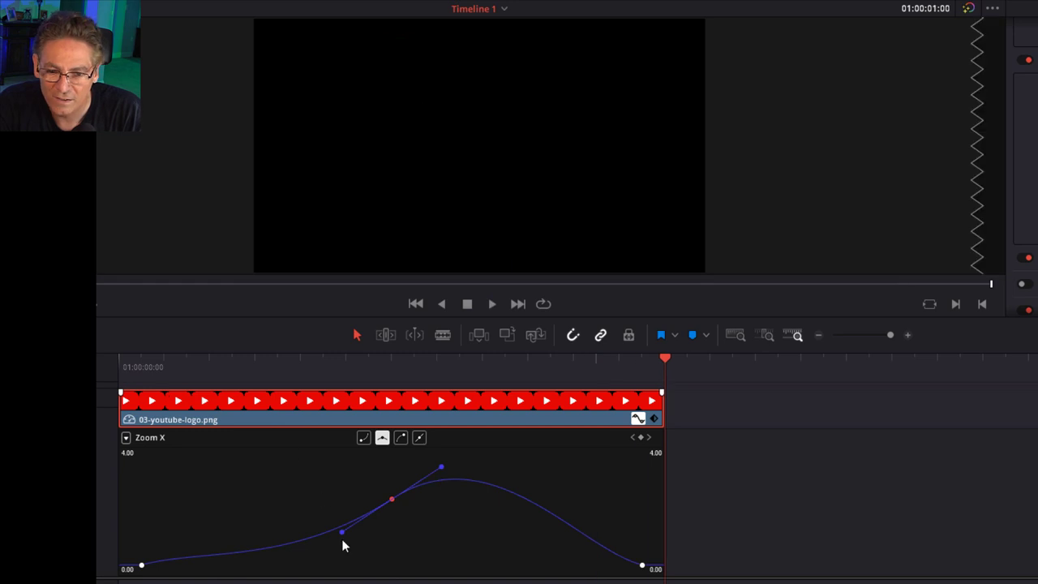
{"action": "left_click_drag", "start_coordinate": [441, 468], "coordinate": [498, 500]}
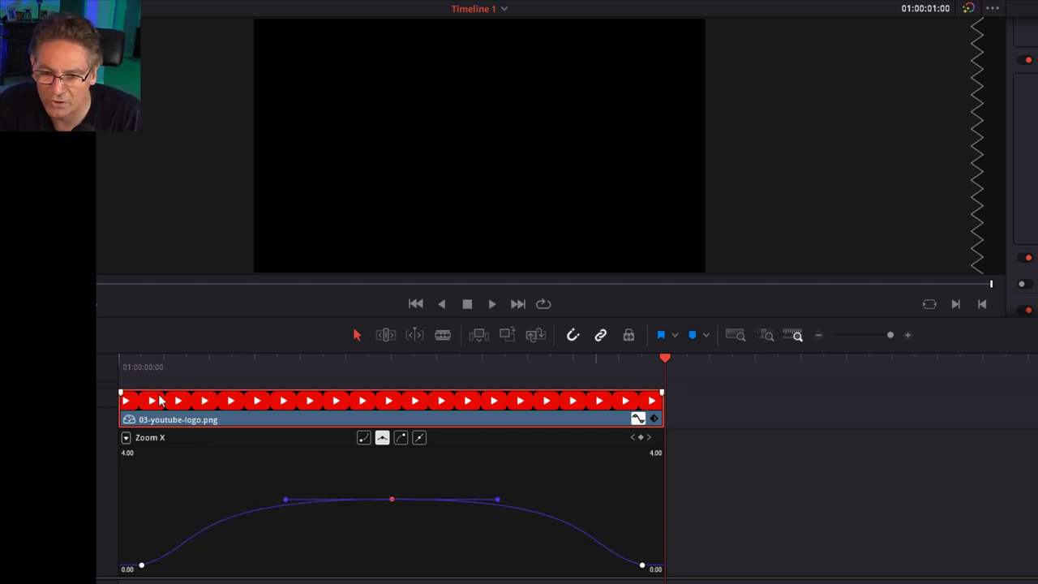
{"action": "left_click", "coordinate": [128, 359]}
{"action": "key", "text": "space"}
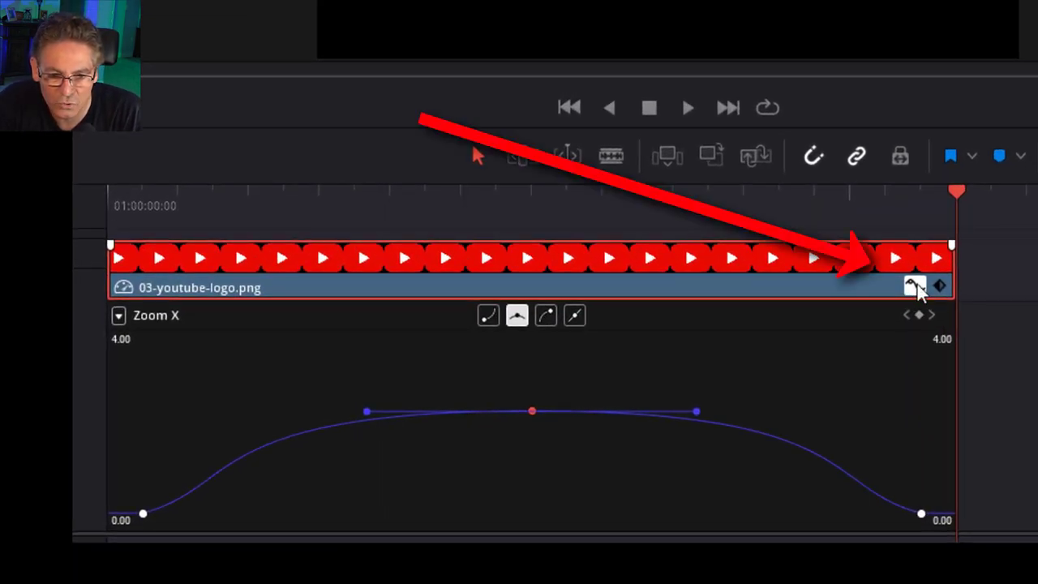
{"action": "left_click", "coordinate": [915, 287]}
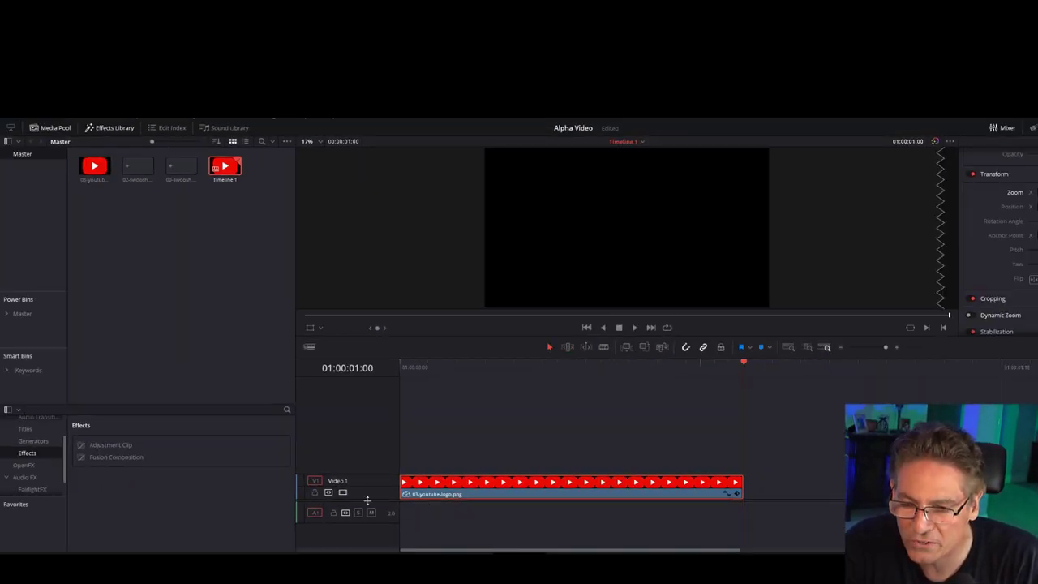
Add 02-swoosh.mp3 under the logo and trim it to end with the logo clip
{"action": "left_click_drag", "start_coordinate": [369, 496], "coordinate": [369, 493]}
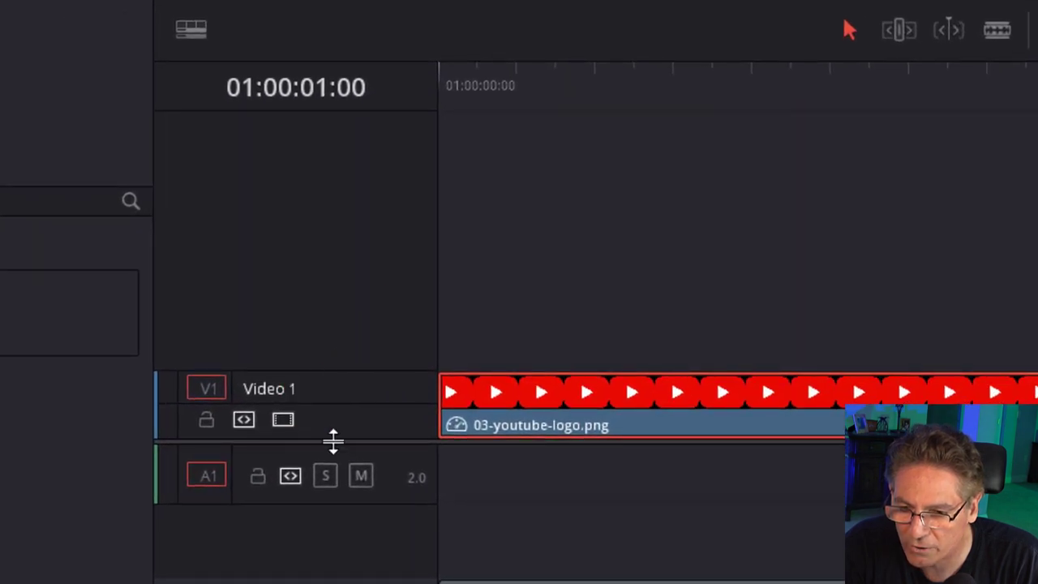
{"action": "left_click_drag", "start_coordinate": [333, 440], "coordinate": [351, 209]}
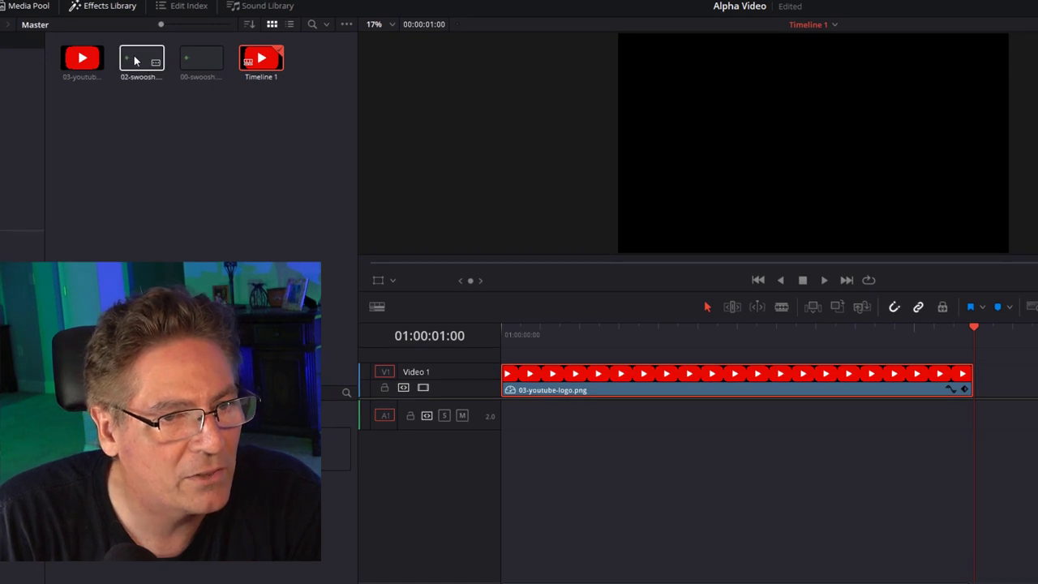
{"action": "left_click", "coordinate": [135, 61]}
{"action": "left_click_drag", "start_coordinate": [135, 61], "coordinate": [536, 418]}
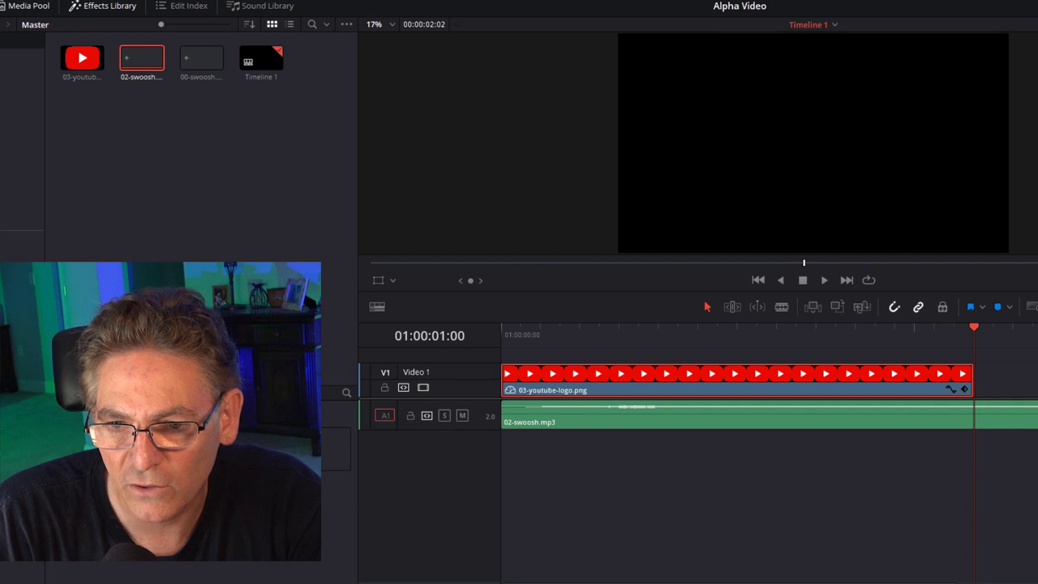
{"action": "key", "text": "shift+z"}
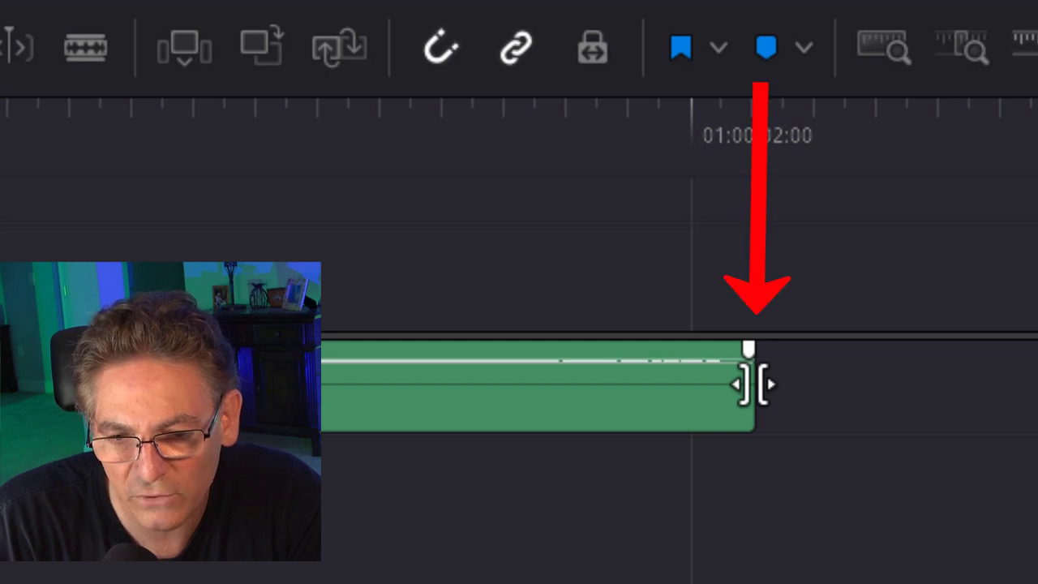
{"action": "left_click_drag", "start_coordinate": [750, 385], "coordinate": [447, 387]}
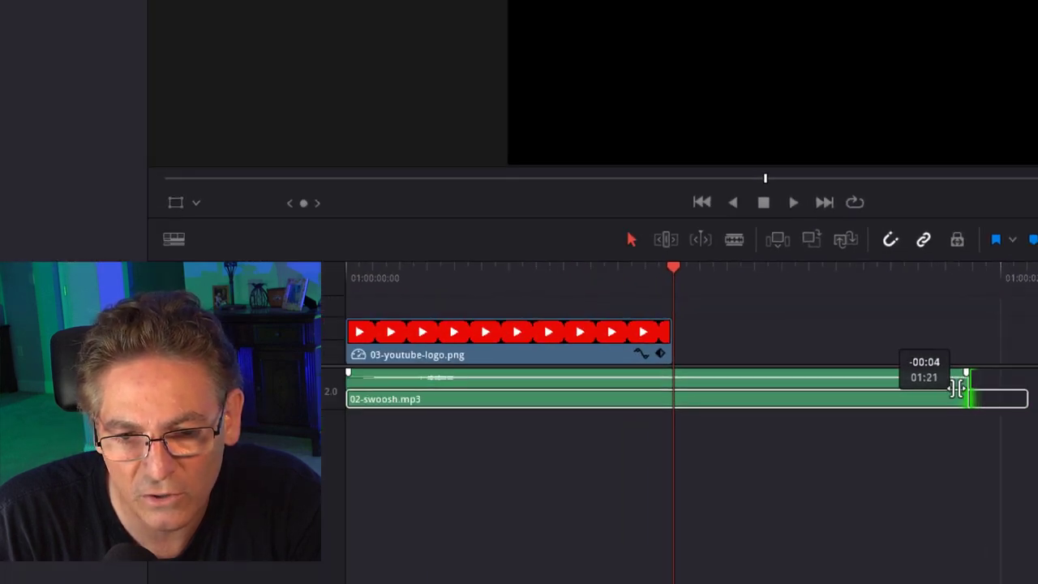
{"action": "left_click_drag", "start_coordinate": [895, 387], "coordinate": [688, 394]}
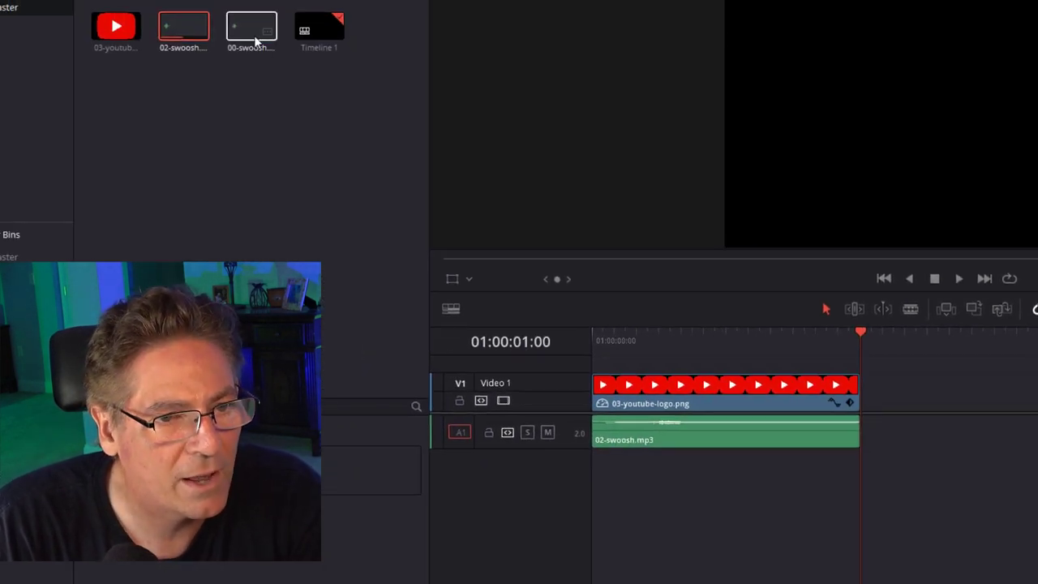
Add 00-swoosh.wav on a new track, trim it to the logo's end, and return to the start
{"action": "left_click_drag", "start_coordinate": [256, 41], "coordinate": [684, 473]}
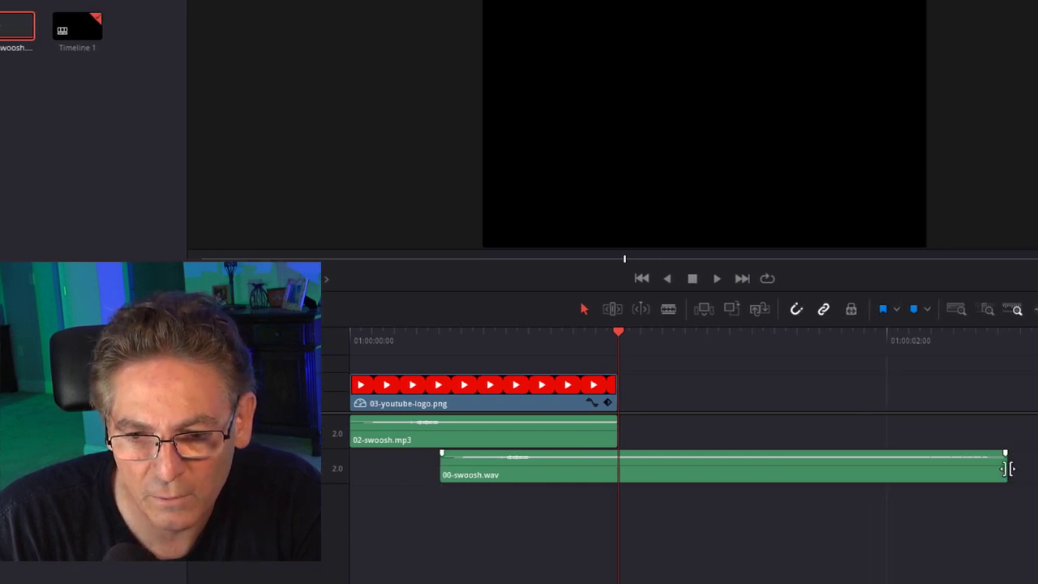
{"action": "left_click_drag", "start_coordinate": [1009, 468], "coordinate": [620, 475]}
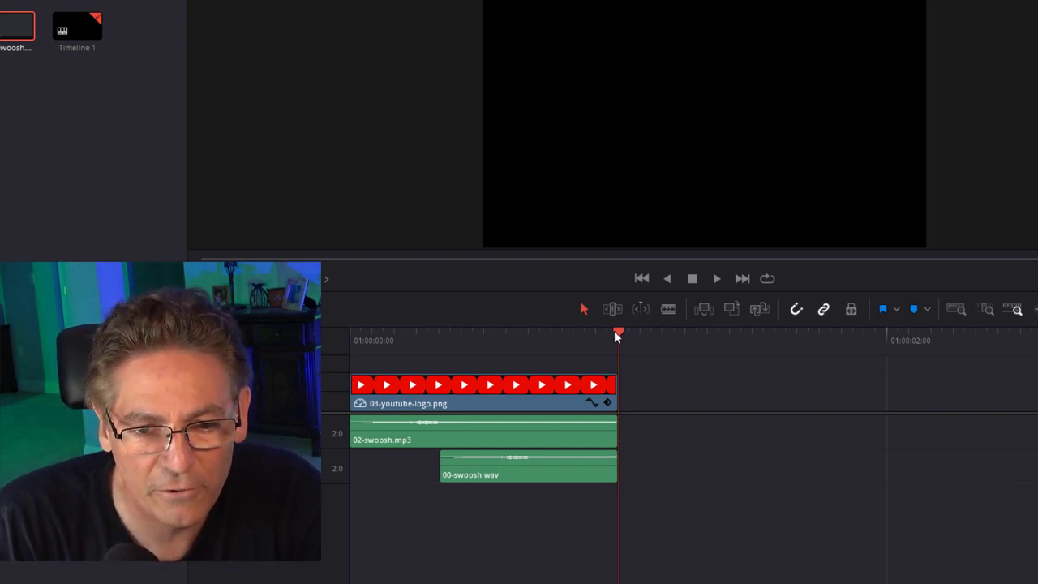
{"action": "left_click_drag", "start_coordinate": [615, 330], "coordinate": [336, 376]}
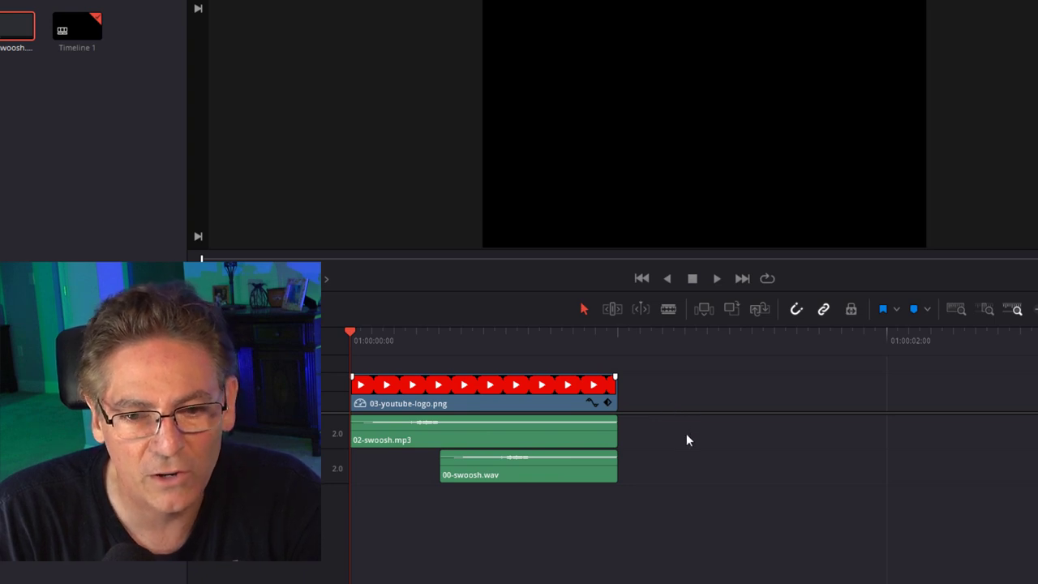
Play the edit, then convert 03-youtube-logo.png into Fusion Clip 1 with New Fusion Clip
{"action": "left_click", "coordinate": [717, 278]}
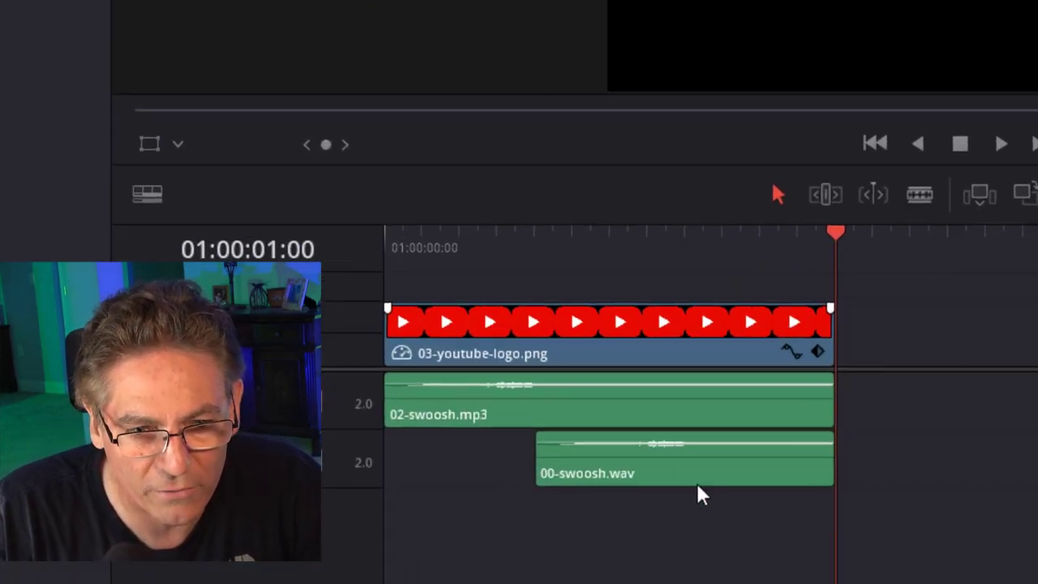
{"action": "left_click", "coordinate": [581, 372]}
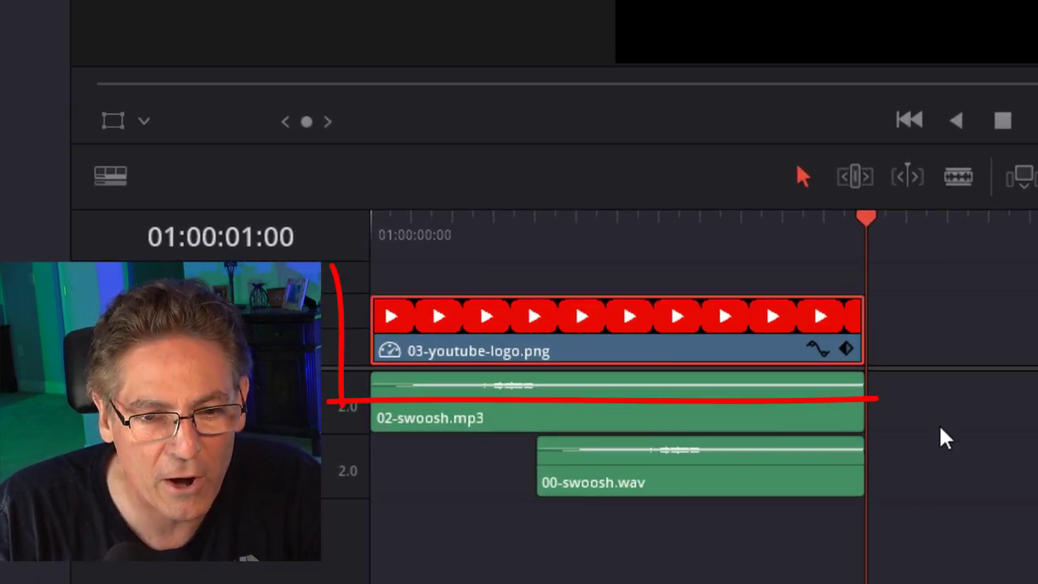
{"action": "left_click", "coordinate": [703, 229]}
{"action": "mouse_move", "coordinate": [679, 358]}
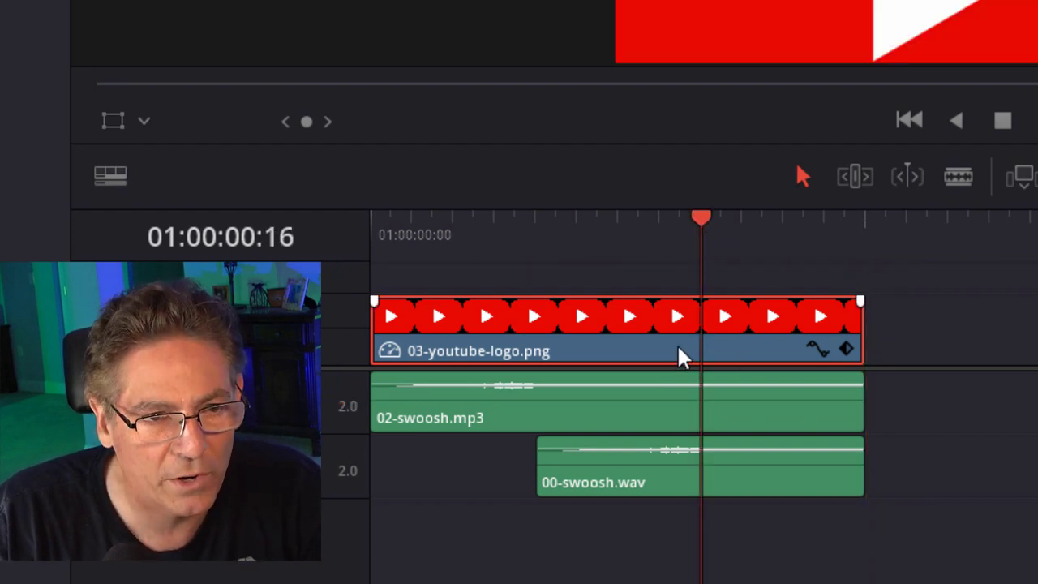
{"action": "right_click", "coordinate": [679, 357]}
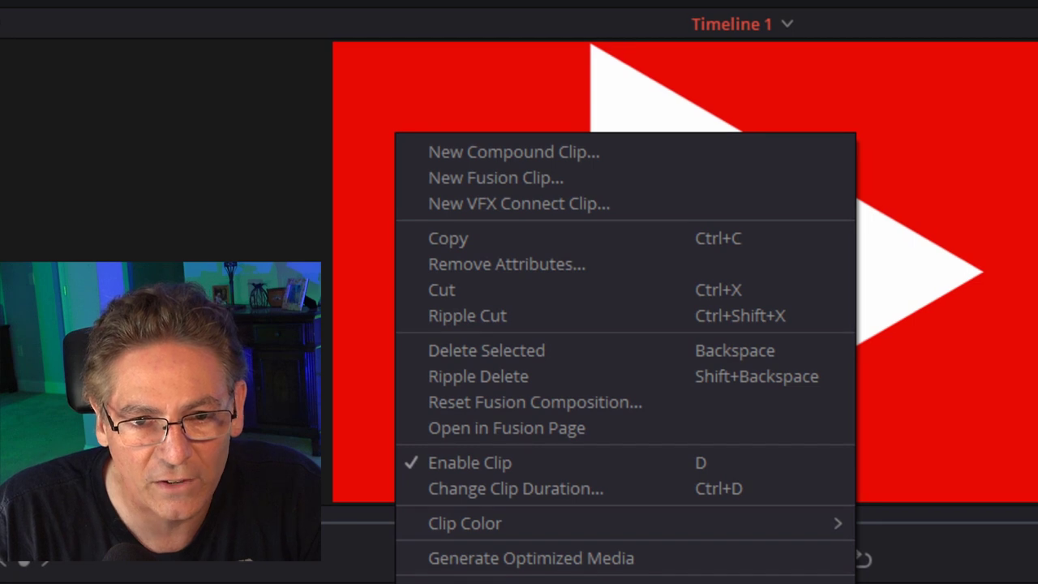
{"action": "left_click", "coordinate": [582, 176]}
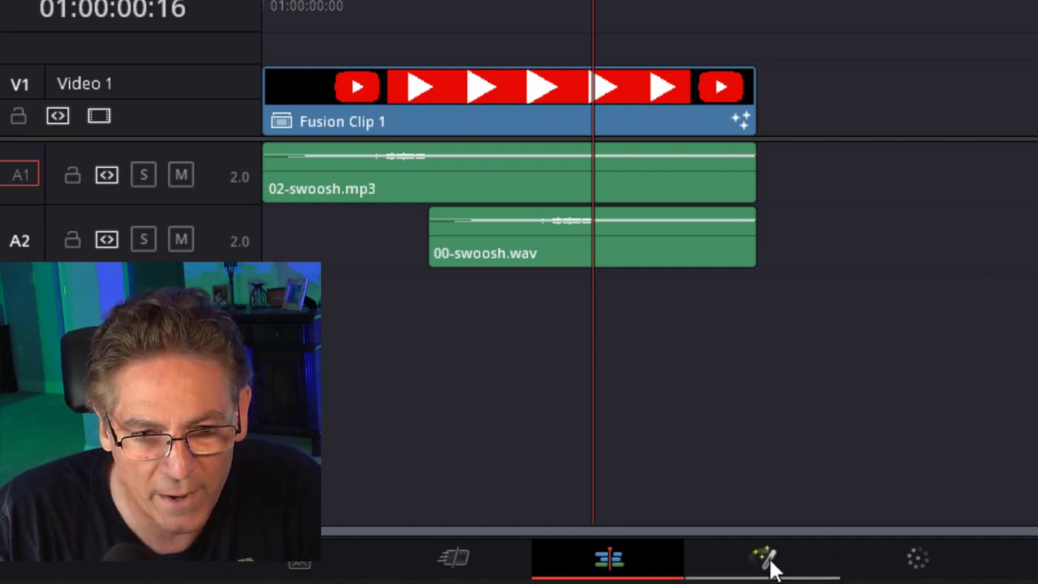
{"action": "left_click", "coordinate": [771, 567]}
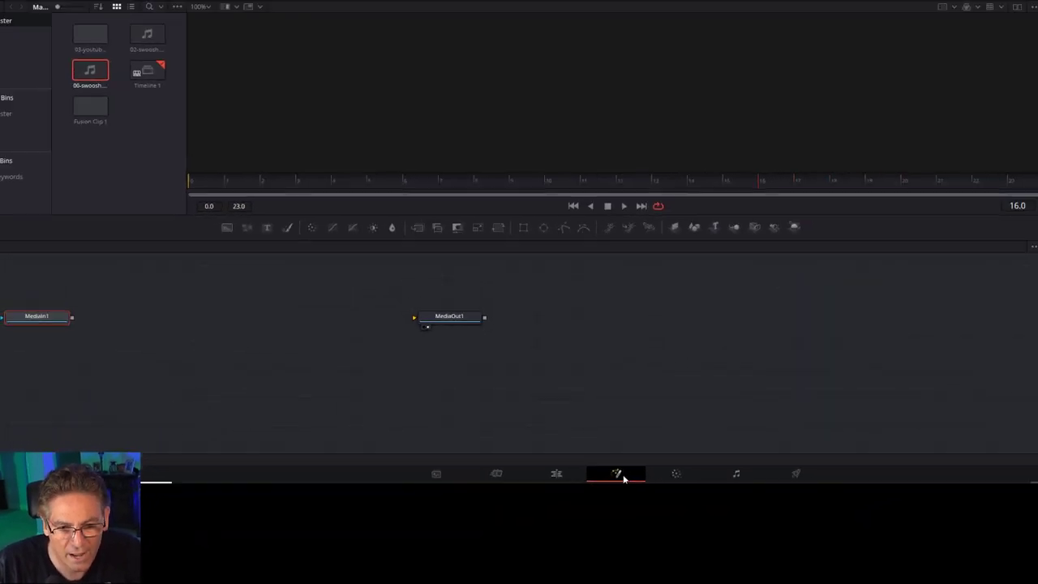
{"action": "left_click_drag", "start_coordinate": [460, 321], "coordinate": [746, 315]}
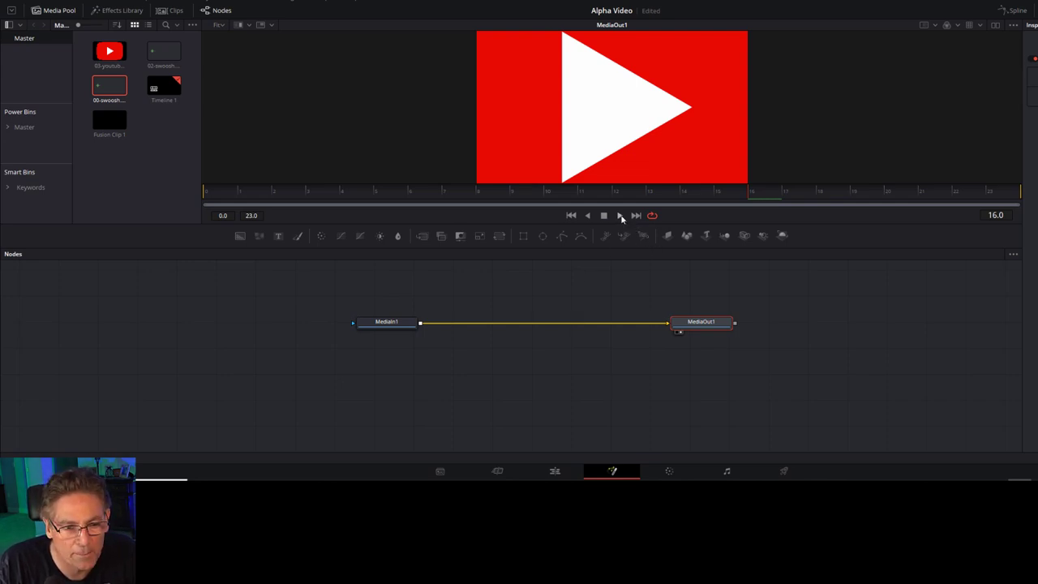
{"action": "left_click", "coordinate": [621, 216]}
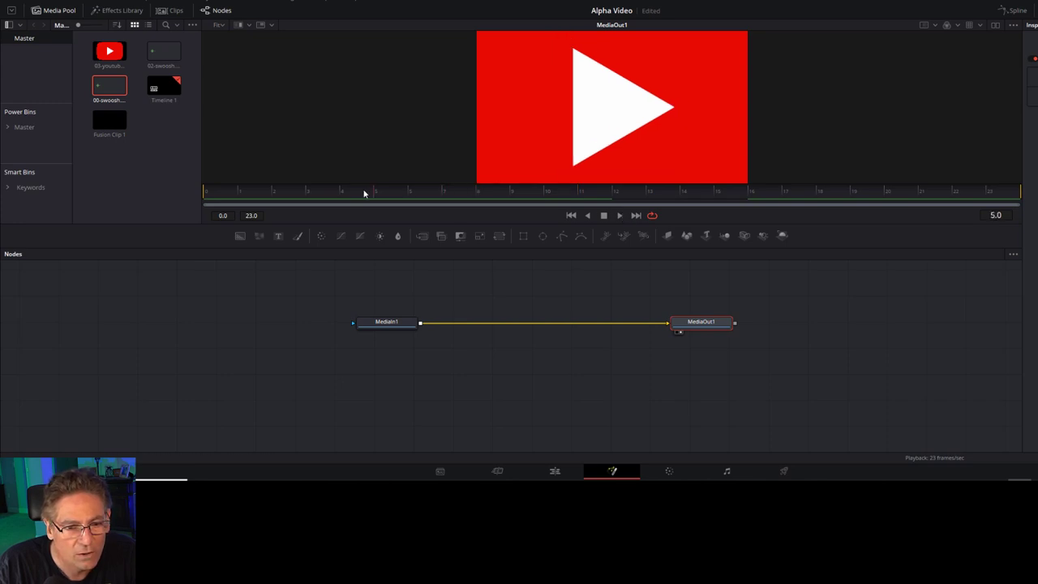
{"action": "left_click", "coordinate": [299, 193]}
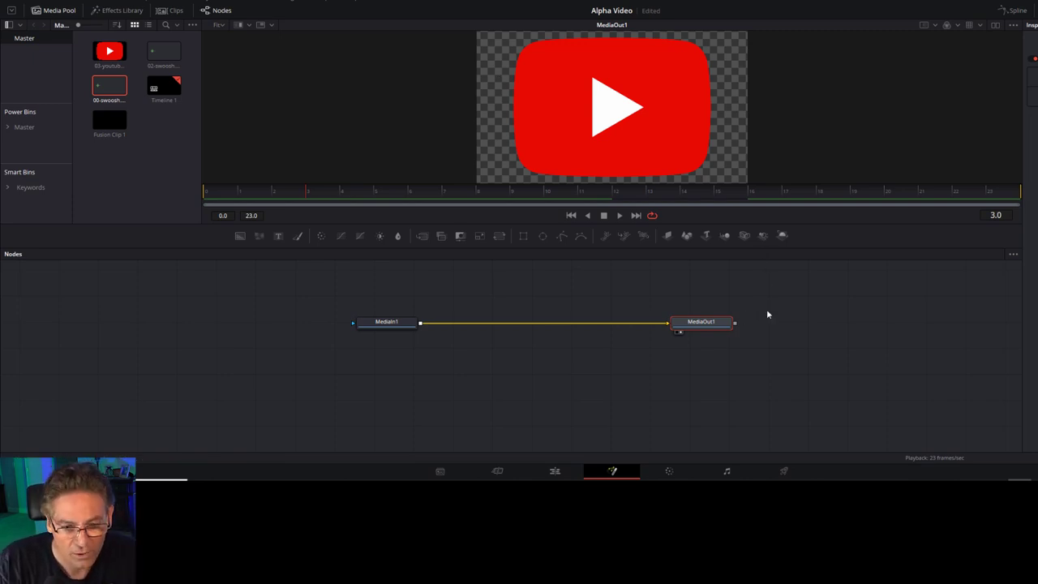
{"action": "left_click", "coordinate": [558, 471]}
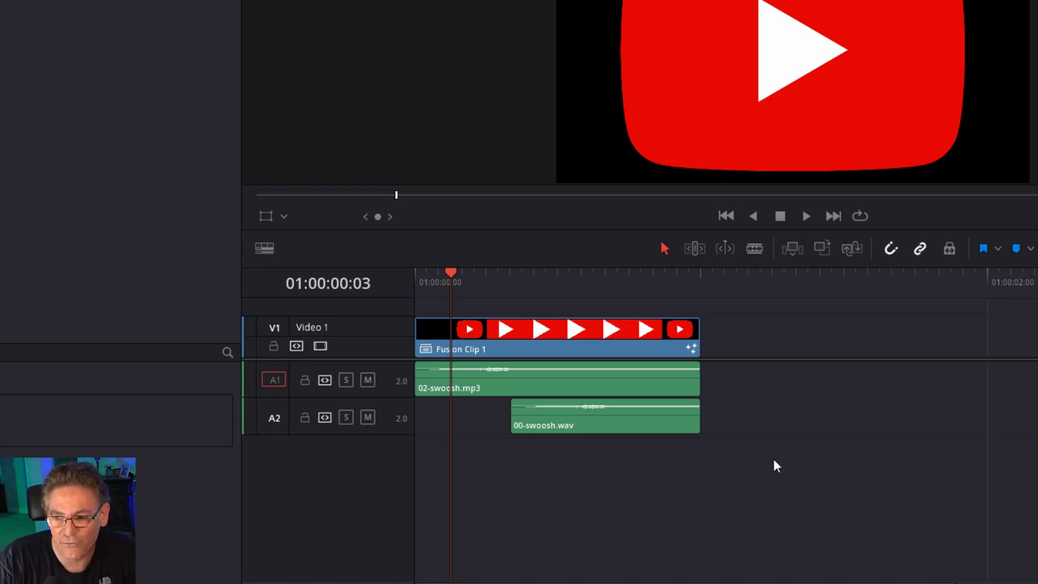
Marquee-select the Fusion clip and two swoosh clips and nest them as compound clip 'stinger'
{"action": "left_click_drag", "start_coordinate": [779, 452], "coordinate": [408, 299]}
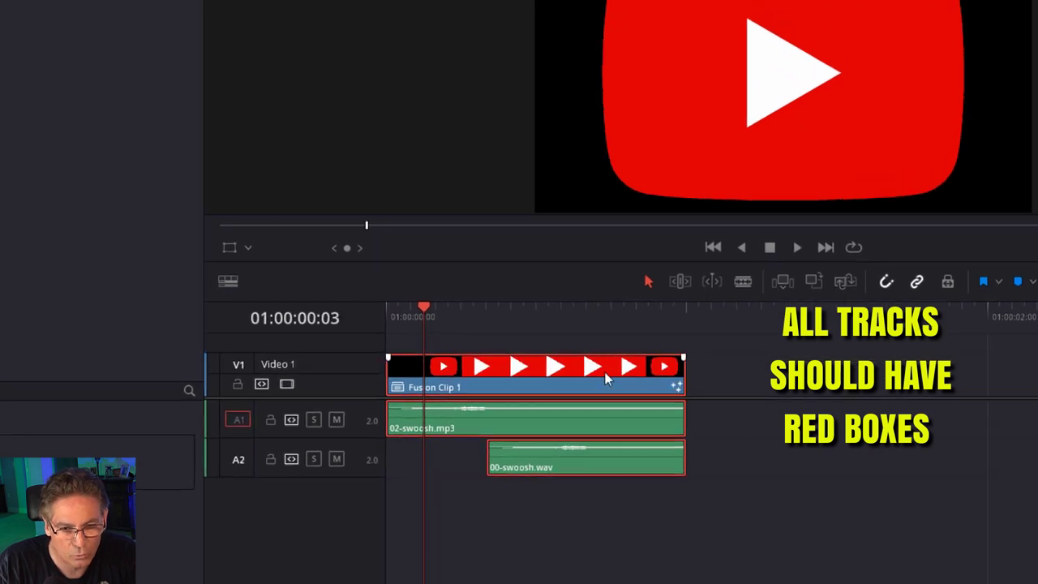
{"action": "right_click", "coordinate": [623, 339]}
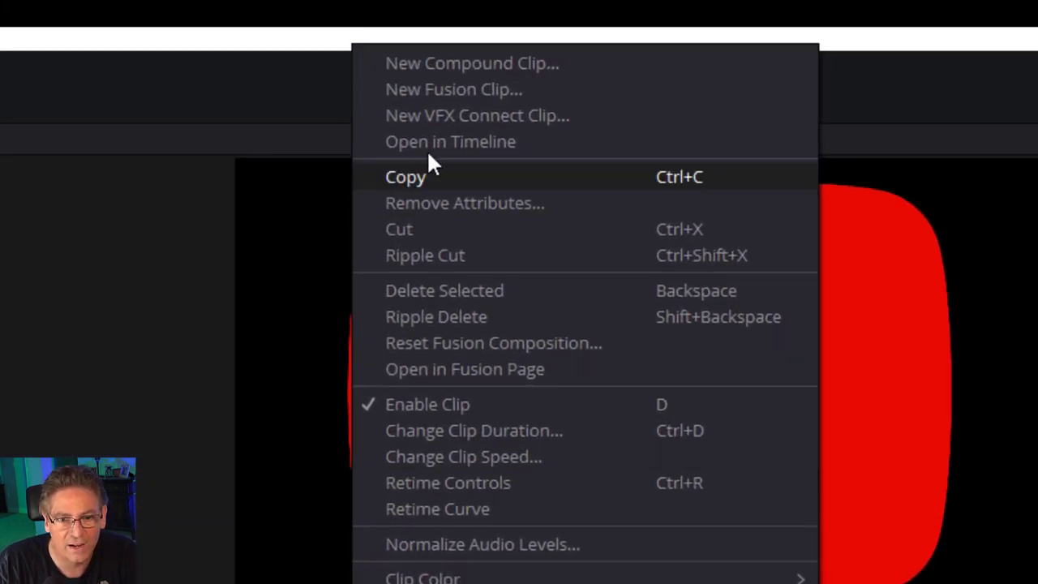
{"action": "left_click", "coordinate": [506, 62]}
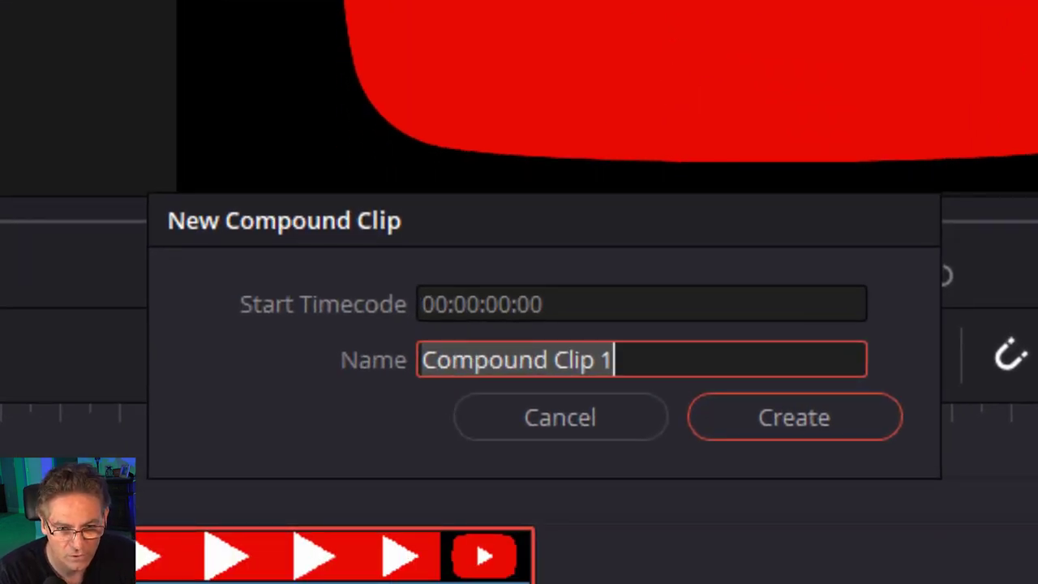
{"action": "type", "text": "stinger"}
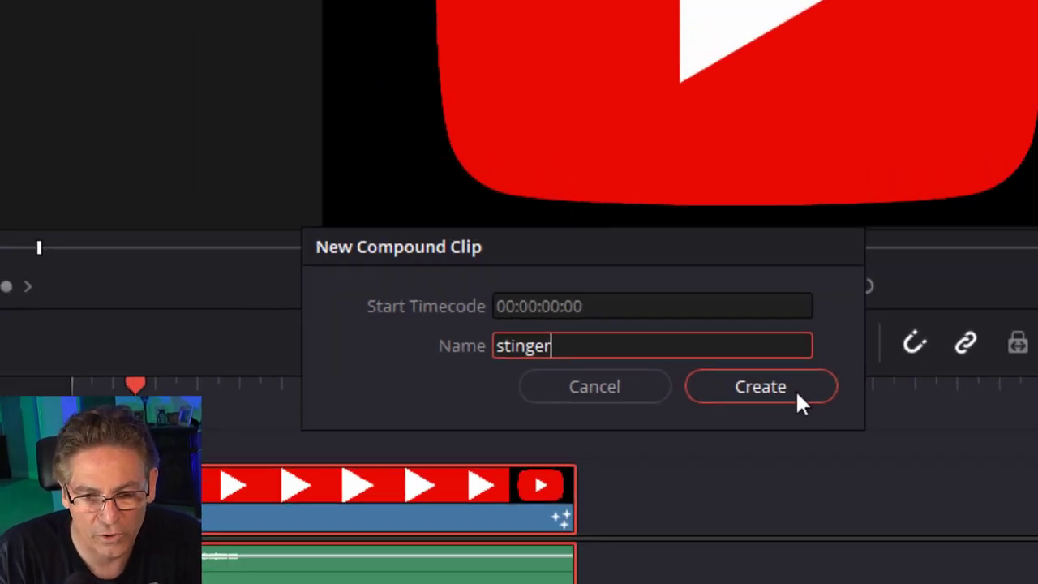
{"action": "left_click", "coordinate": [766, 422]}
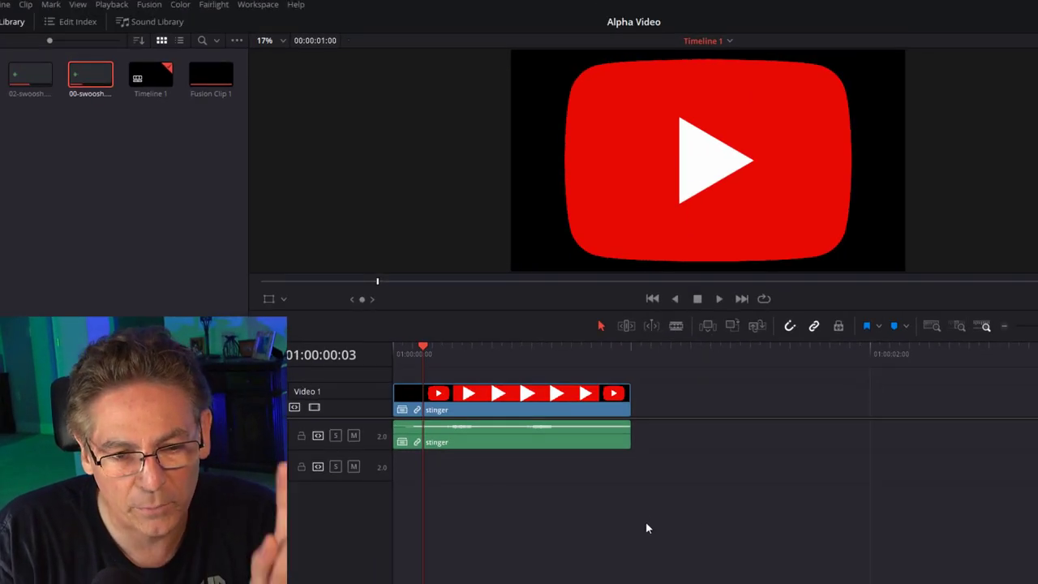
{"action": "mouse_move", "coordinate": [440, 453]}
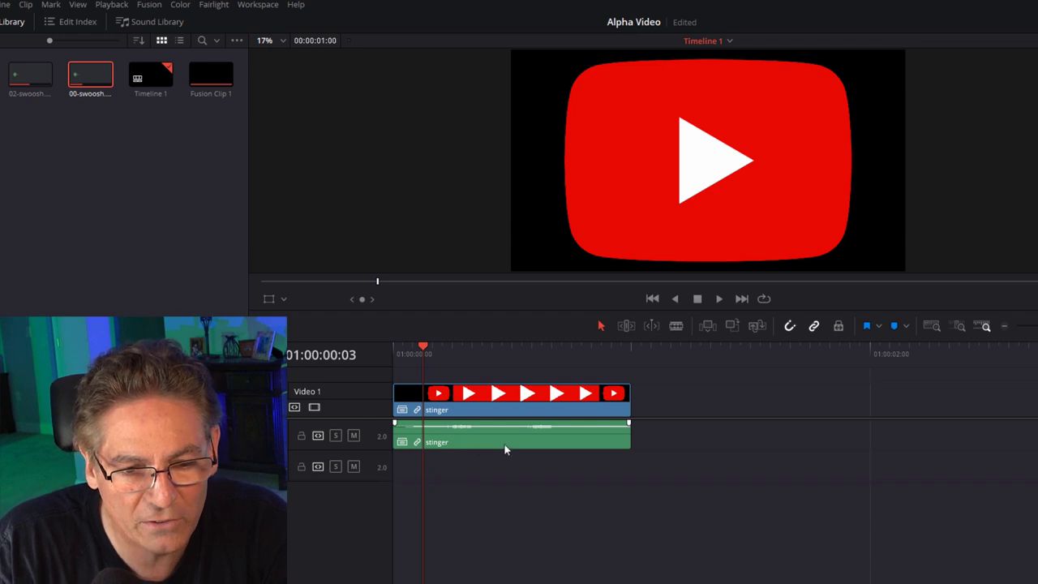
{"action": "mouse_move", "coordinate": [529, 405]}
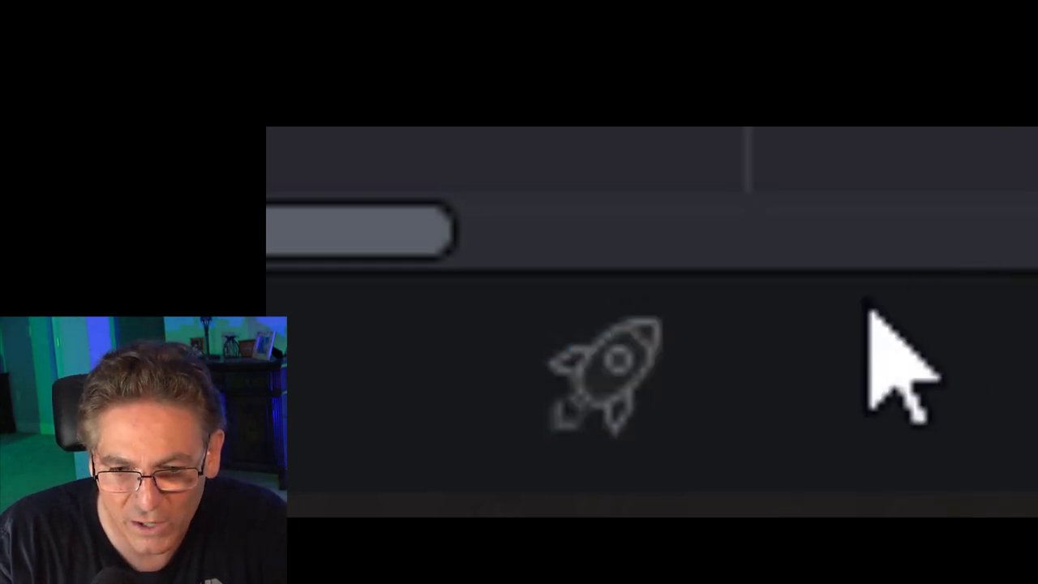
On the Deliver page, rename the output file to stinger0001 and choose Individual clips
{"action": "left_click", "coordinate": [598, 450]}
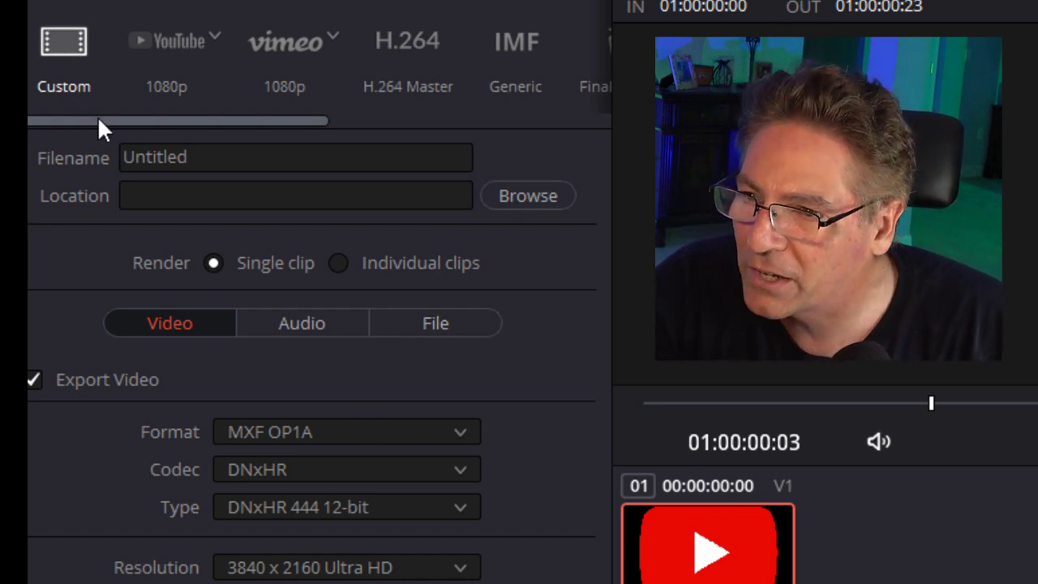
{"action": "double_click", "coordinate": [233, 162]}
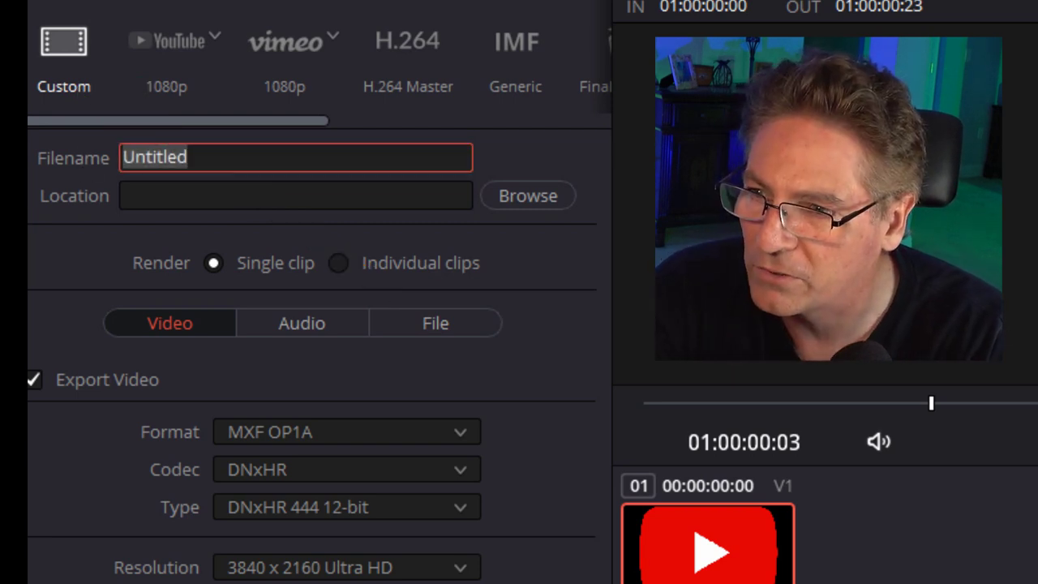
{"action": "type", "text": "stinger0"}
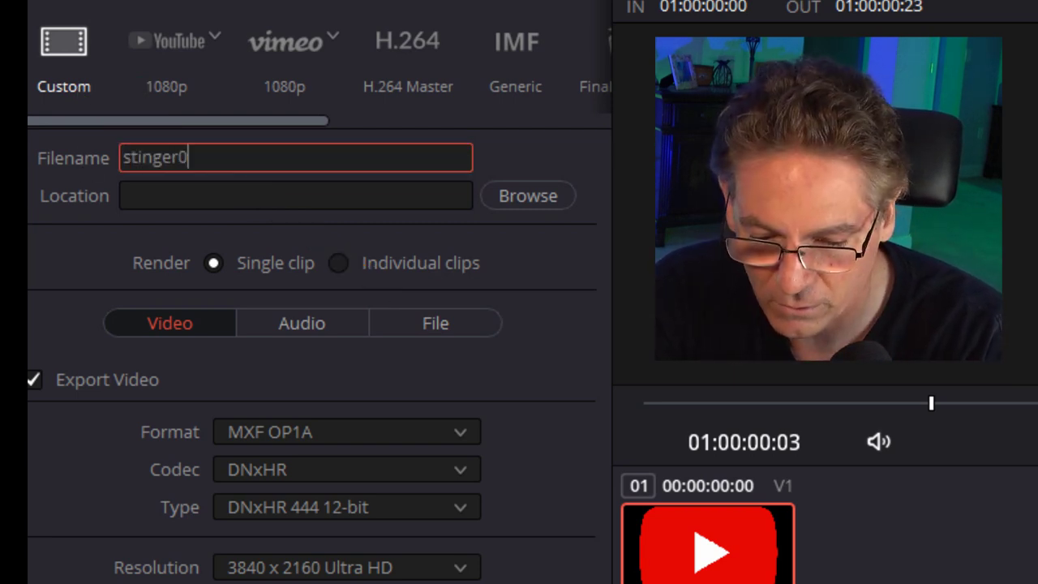
{"action": "type", "text": "001"}
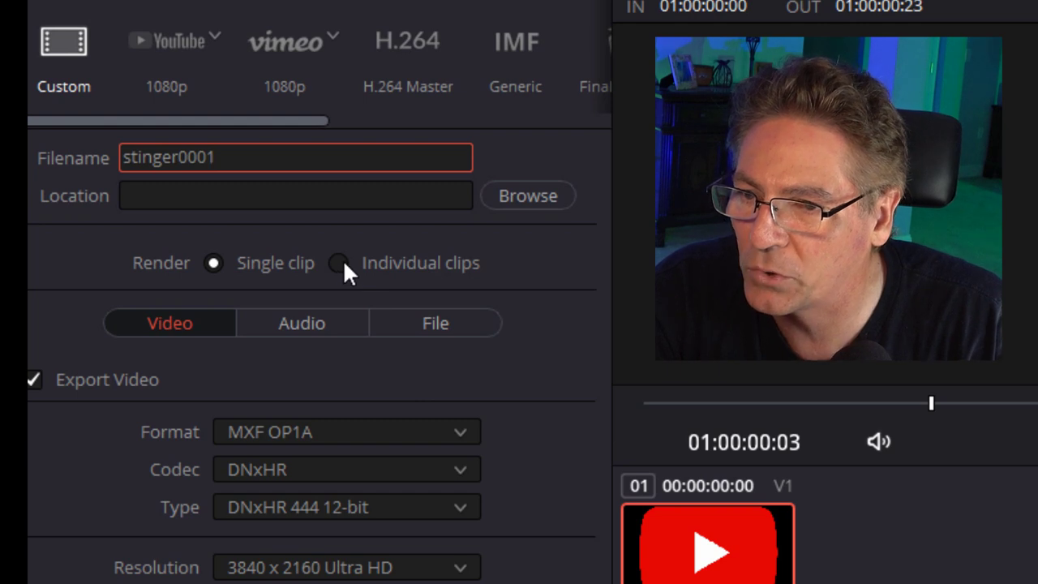
{"action": "left_click", "coordinate": [341, 260]}
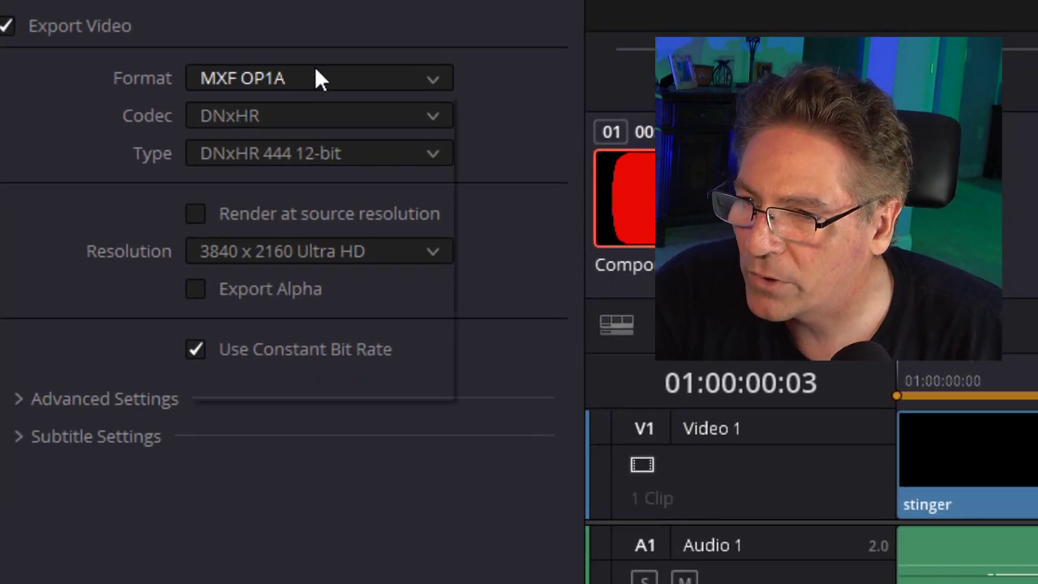
Set the render format to QuickTime, GoPro CineForm codec, RGB 16-bit, with Export Alpha enabled
{"action": "left_click", "coordinate": [345, 432]}
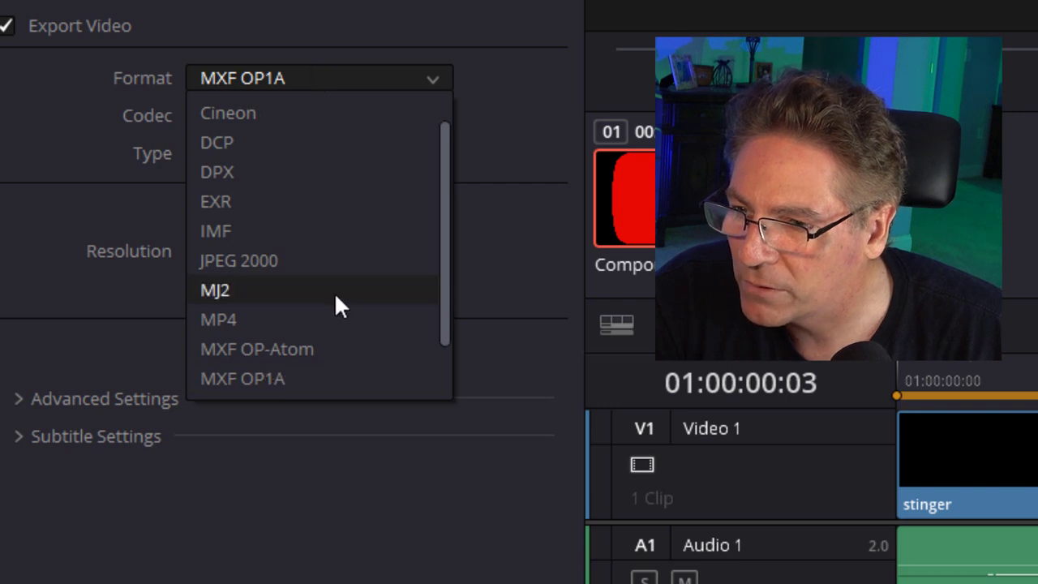
{"action": "scroll", "coordinate": [360, 276], "scroll_direction": "down", "scroll_amount": 2}
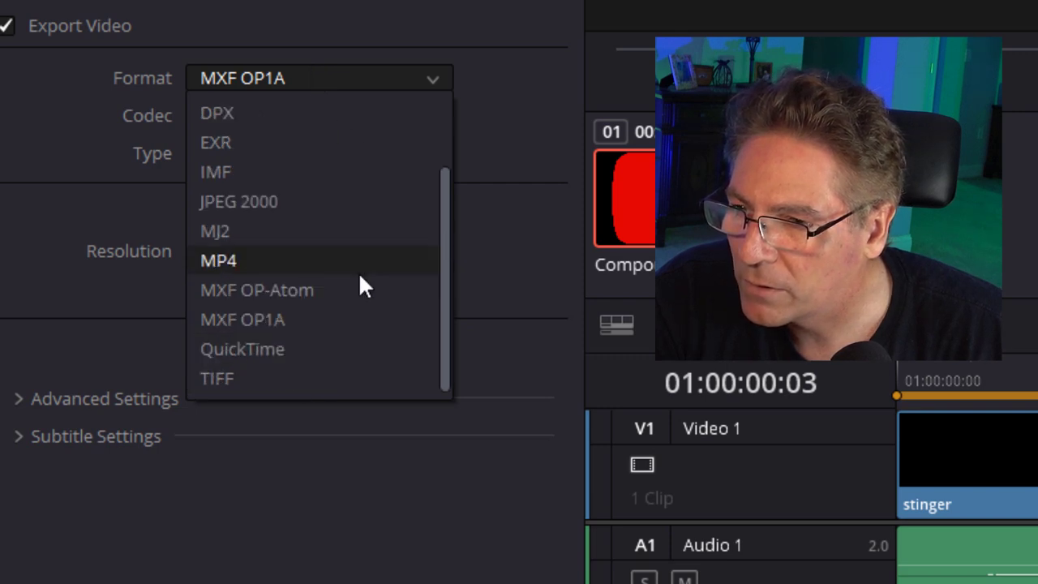
{"action": "left_click", "coordinate": [263, 350]}
{"action": "left_click", "coordinate": [291, 119]}
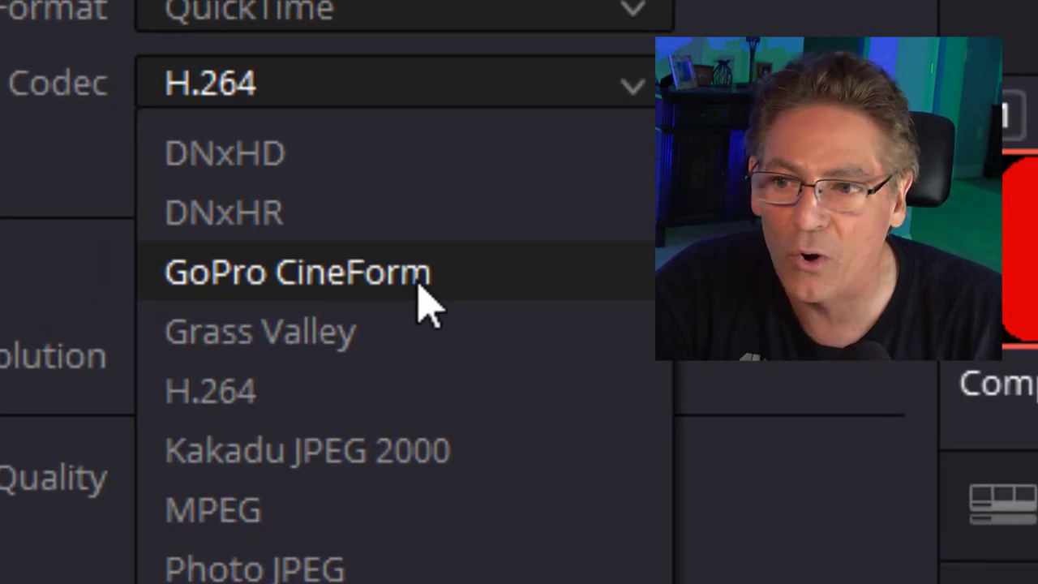
{"action": "left_click", "coordinate": [420, 288]}
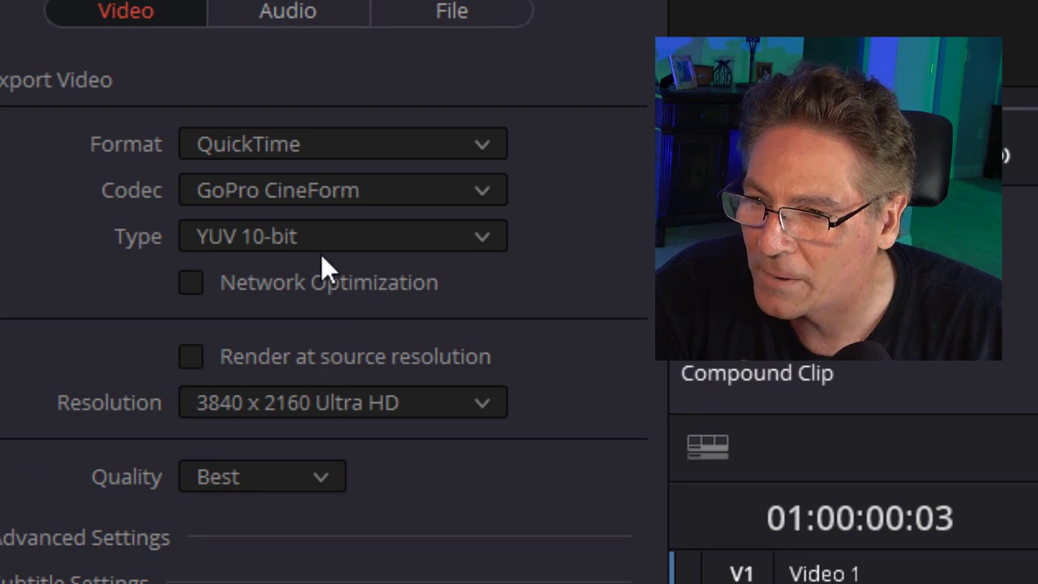
{"action": "left_click", "coordinate": [324, 243]}
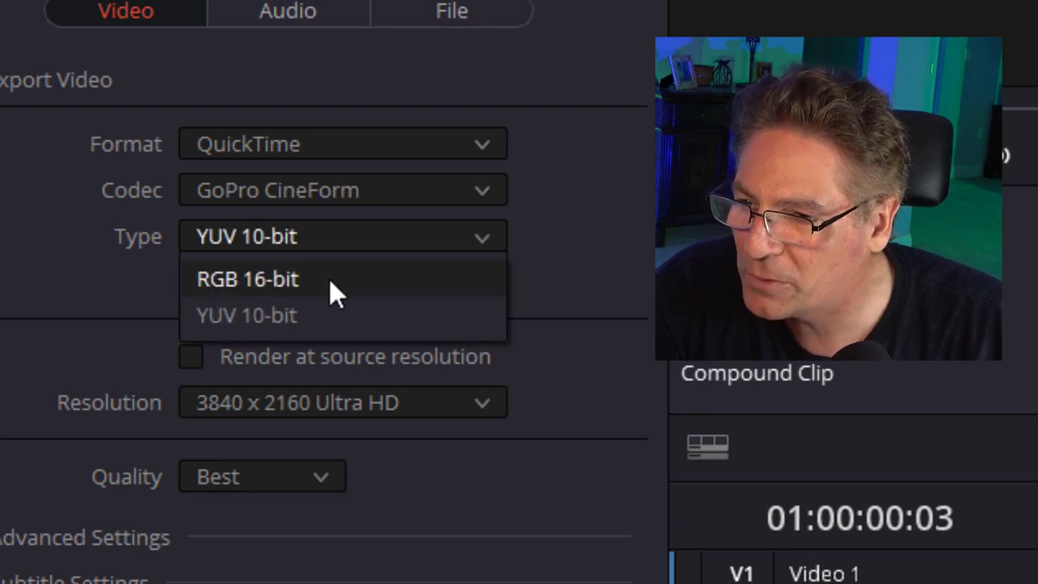
{"action": "left_click", "coordinate": [330, 279]}
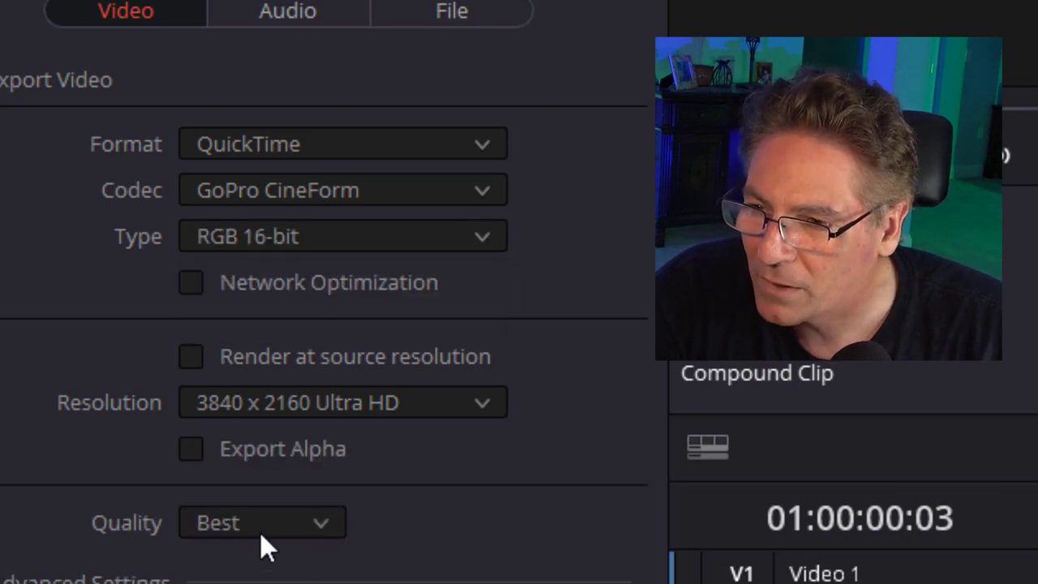
{"action": "left_click", "coordinate": [192, 448]}
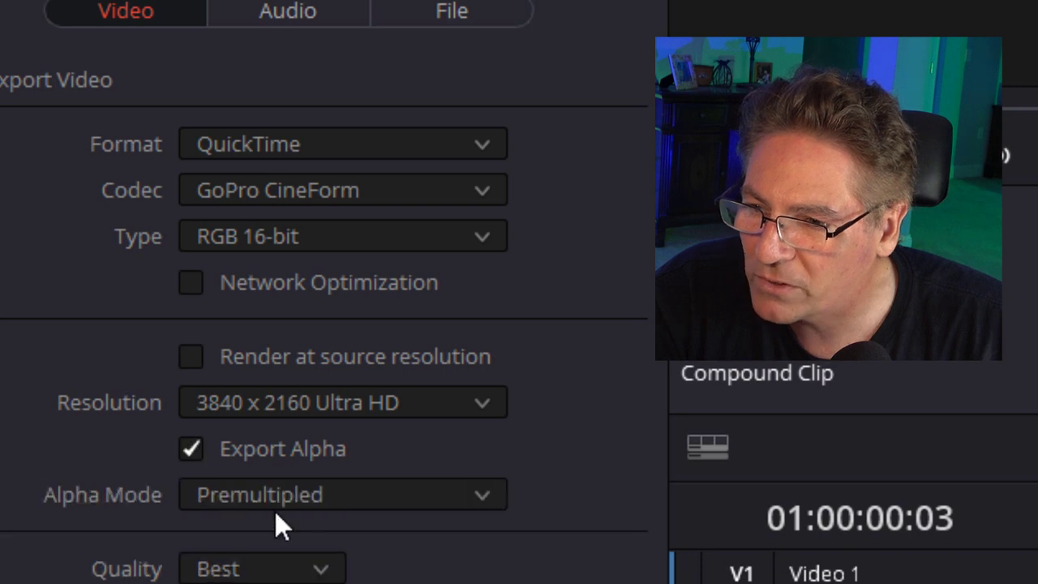
Set resolution to 1920 x 1080 HD, quality Best, and Alpha Mode Straight
{"action": "left_click", "coordinate": [366, 405]}
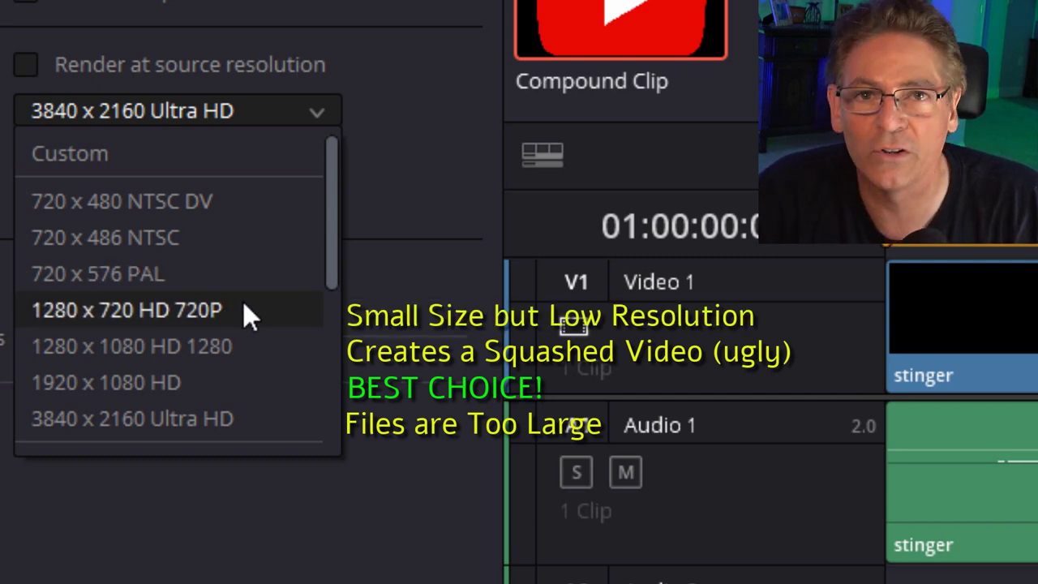
{"action": "left_click", "coordinate": [214, 383]}
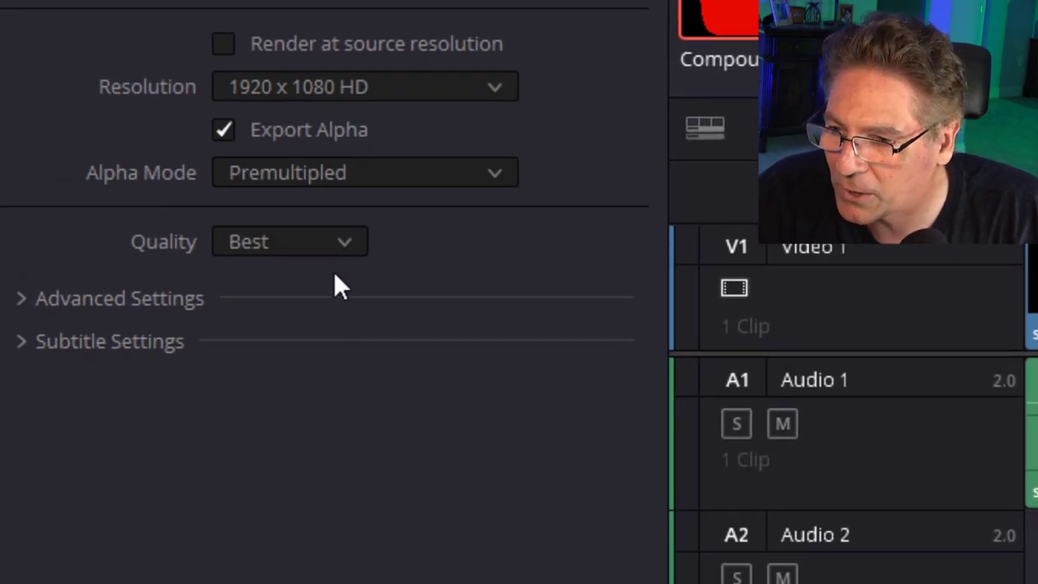
{"action": "left_click", "coordinate": [295, 241]}
{"action": "left_click", "coordinate": [278, 419]}
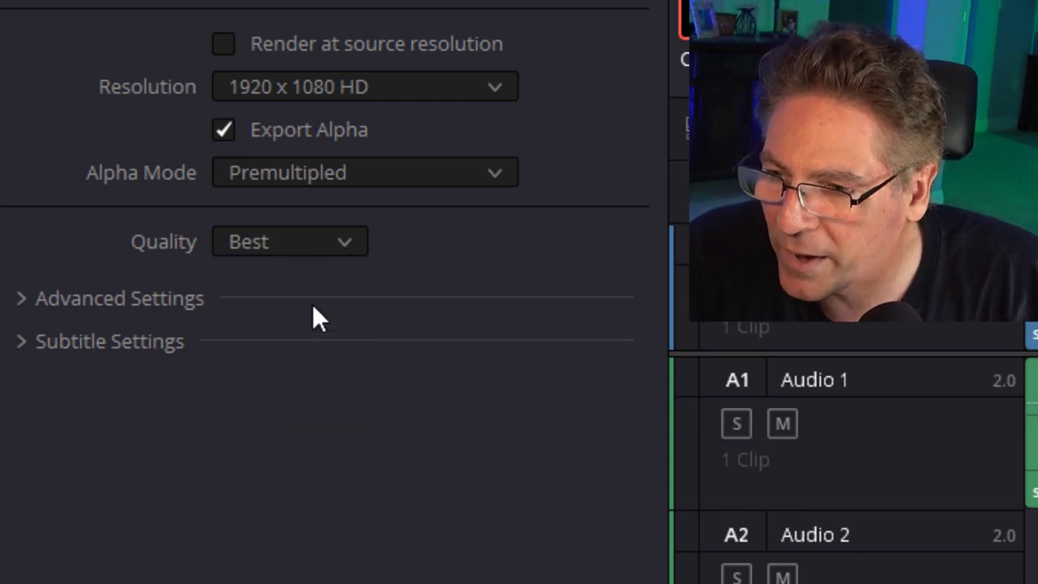
{"action": "left_click", "coordinate": [363, 172]}
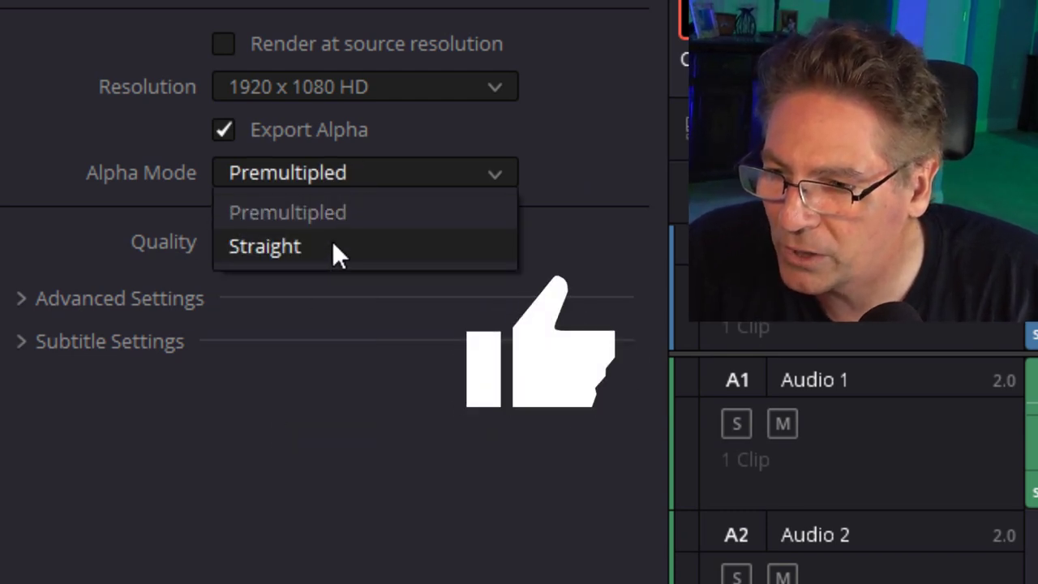
{"action": "left_click", "coordinate": [332, 246]}
Set Data Levels to Full under Advanced Settings, then show the Audio export settings
{"action": "left_click", "coordinate": [157, 301]}
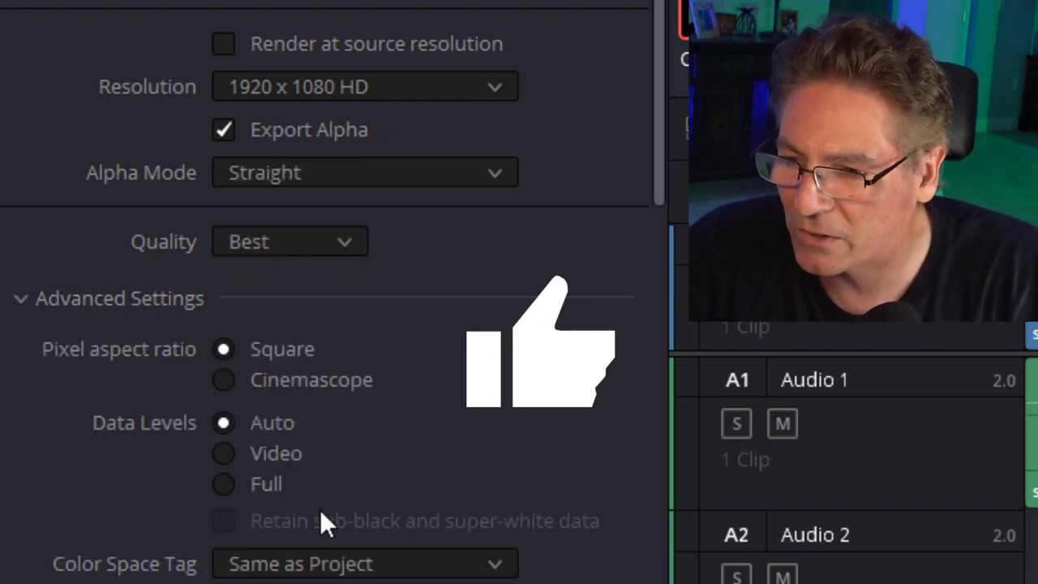
{"action": "left_click", "coordinate": [231, 483]}
{"action": "scroll", "coordinate": [471, 533], "scroll_direction": "down", "scroll_amount": 5}
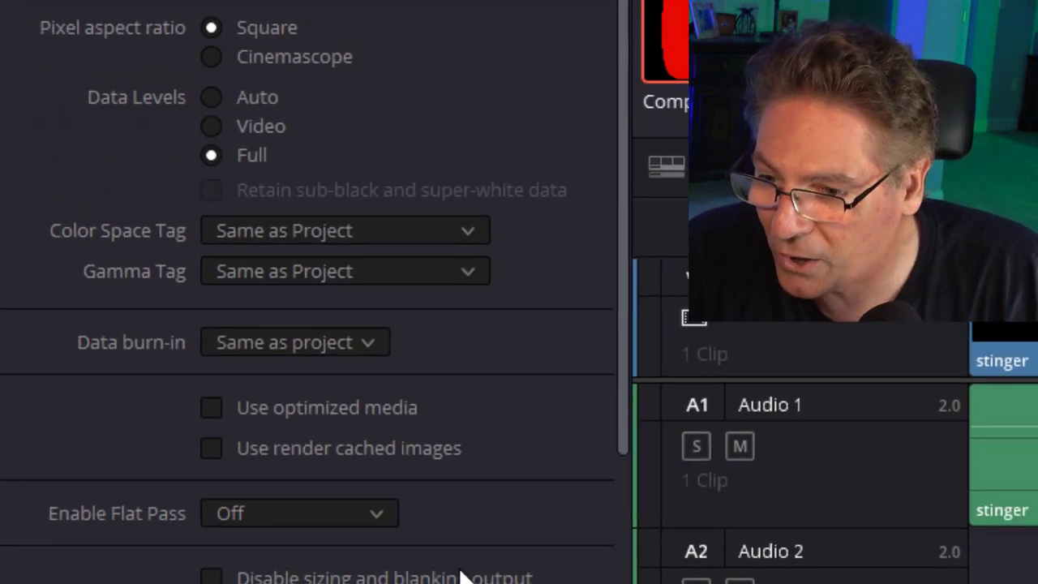
{"action": "scroll", "coordinate": [466, 552], "scroll_direction": "up", "scroll_amount": 10}
{"action": "left_click", "coordinate": [190, 162]}
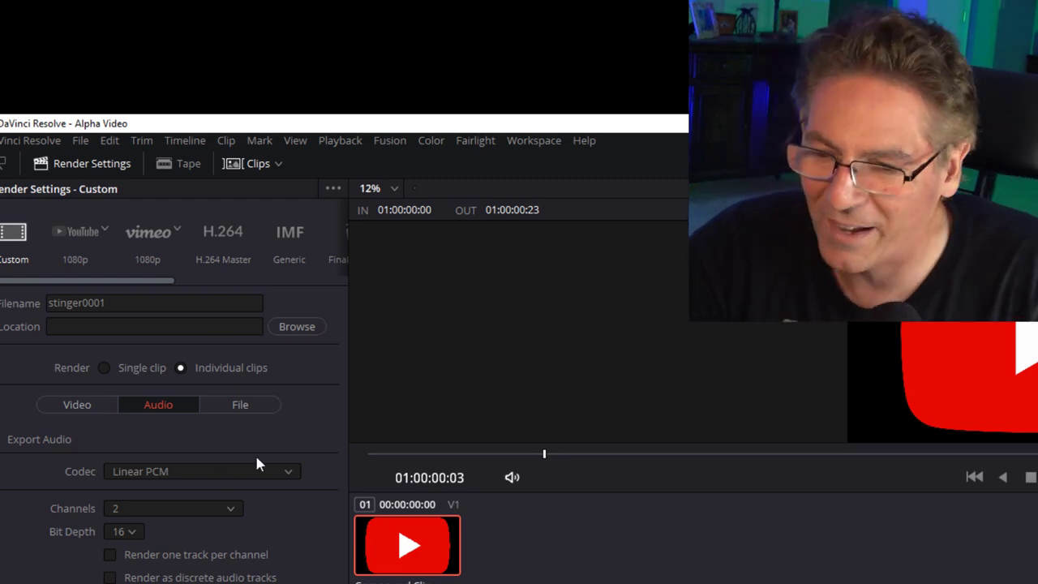
Save the render to Downloads, add it to the queue, and render stinger0001_00000000.mov
{"action": "left_click", "coordinate": [296, 326]}
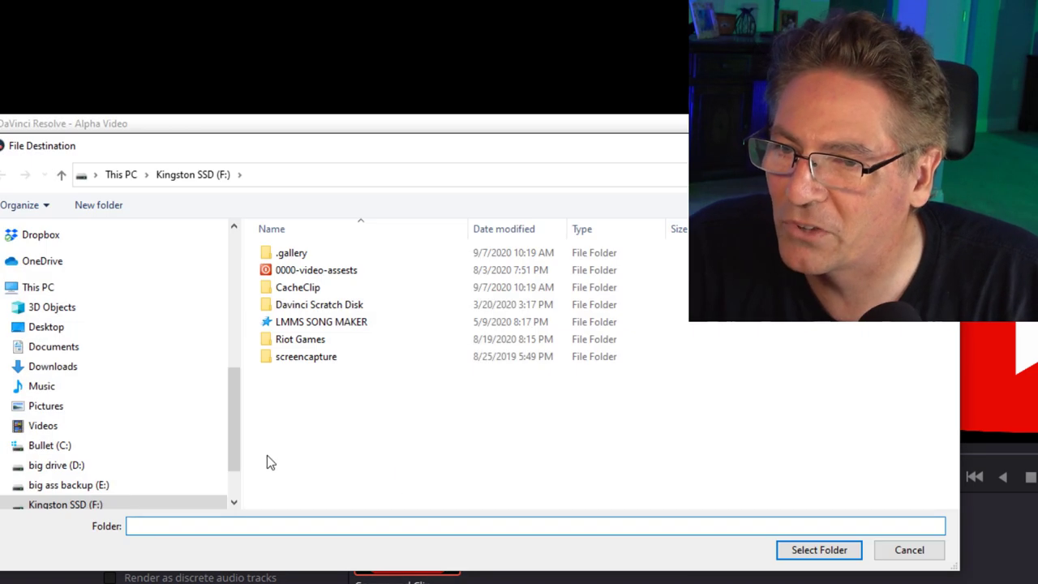
{"action": "left_click_drag", "start_coordinate": [235, 426], "coordinate": [235, 292]}
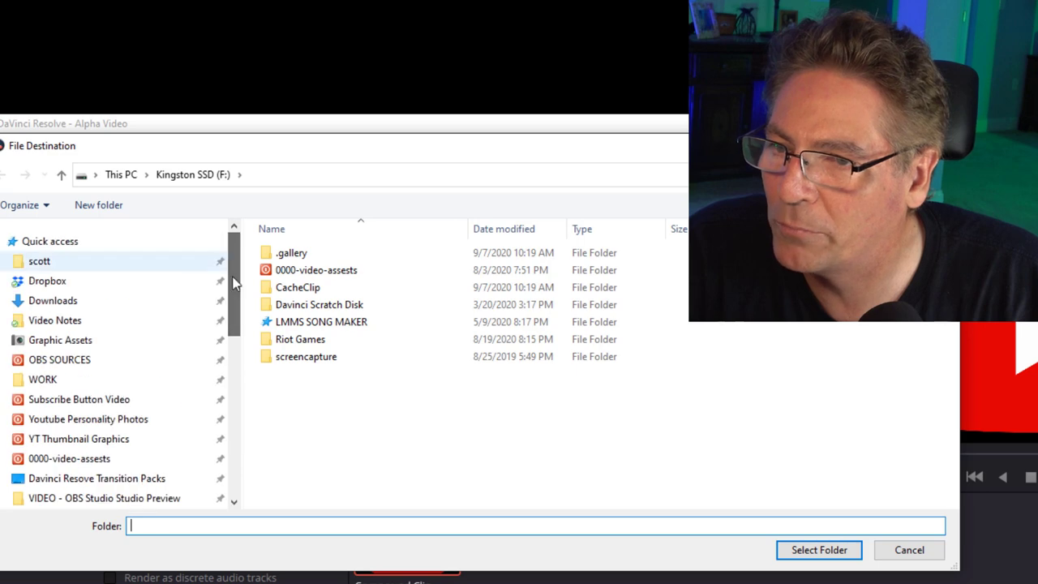
{"action": "left_click", "coordinate": [95, 301]}
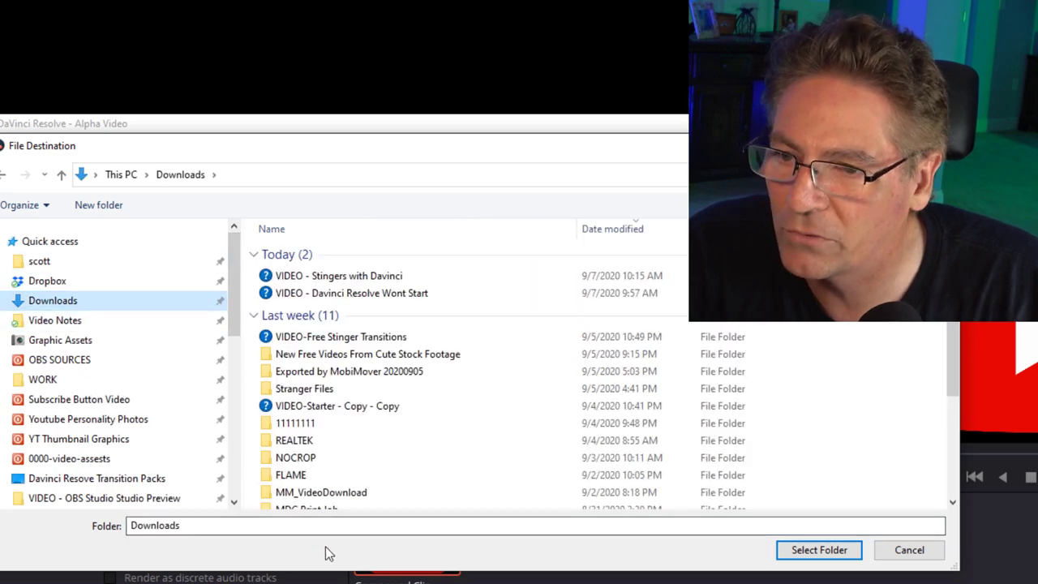
{"action": "left_click", "coordinate": [798, 552]}
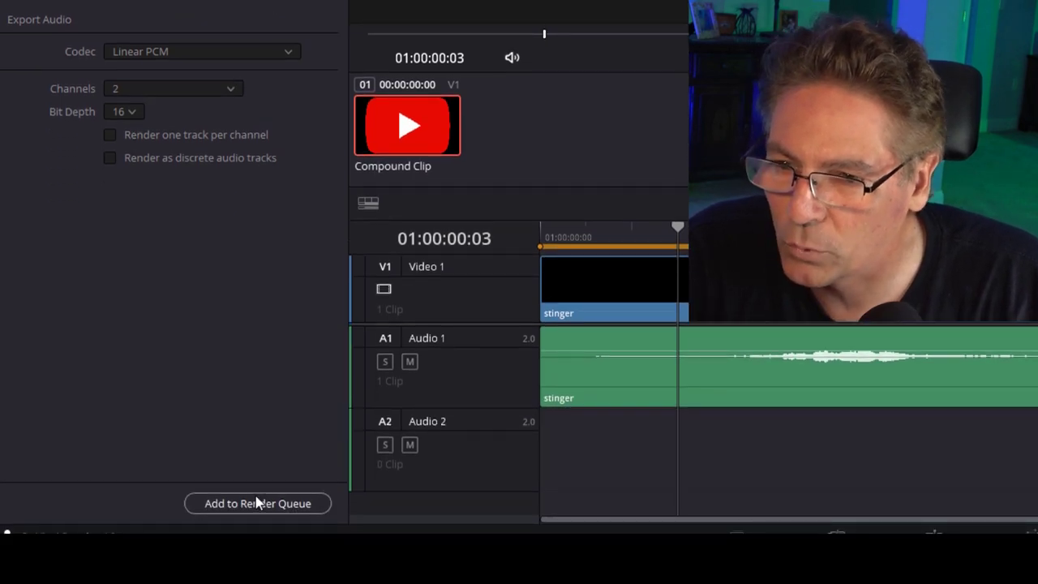
{"action": "left_click", "coordinate": [256, 502]}
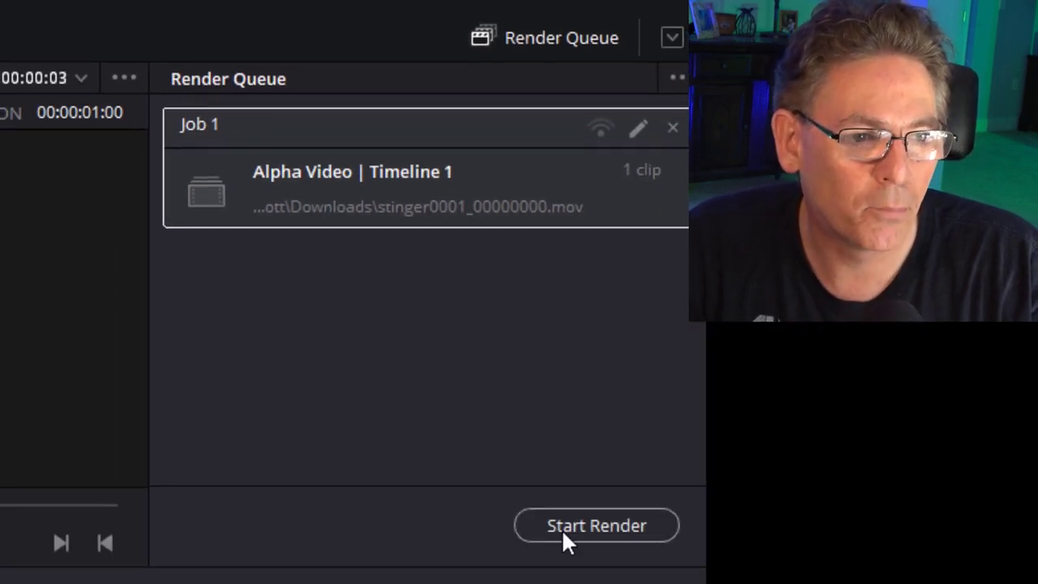
{"action": "left_click", "coordinate": [565, 527]}
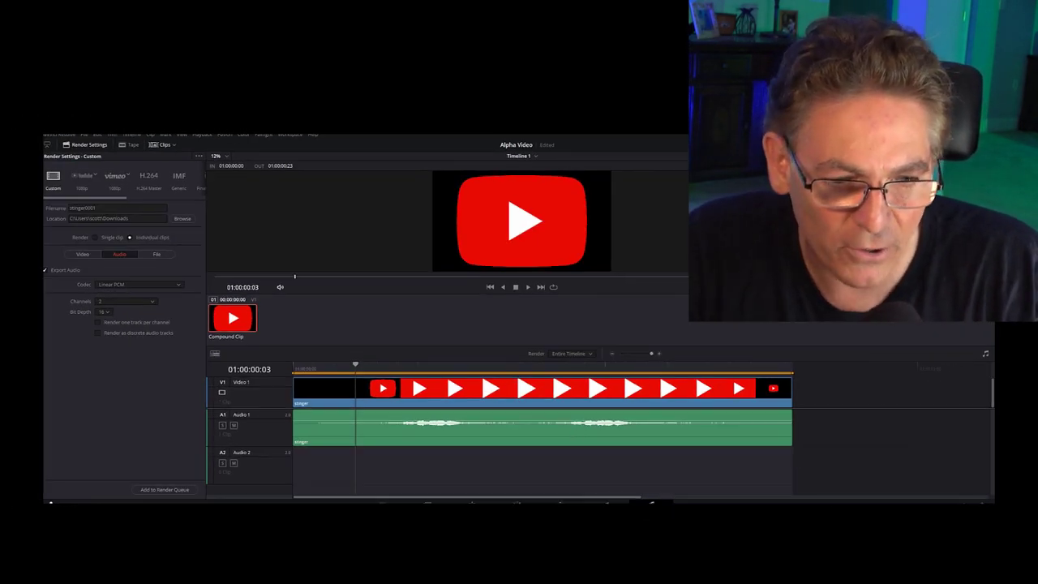
Switch to OBS Studio, keep Stinger as the scene transition, and open its options menu
{"action": "key", "text": "alt+Tab"}
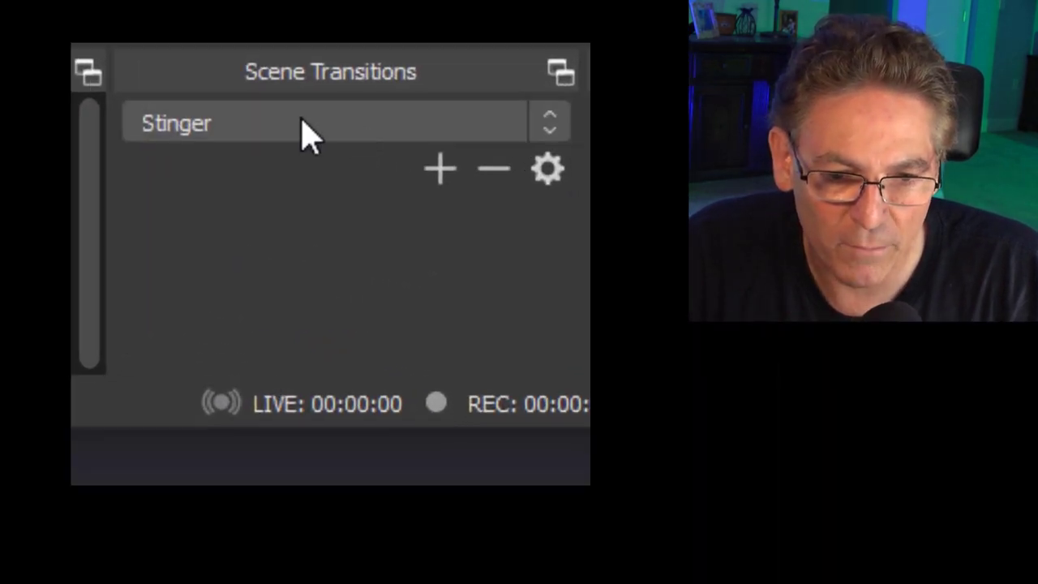
{"action": "left_click", "coordinate": [667, 418]}
{"action": "left_click", "coordinate": [246, 305]}
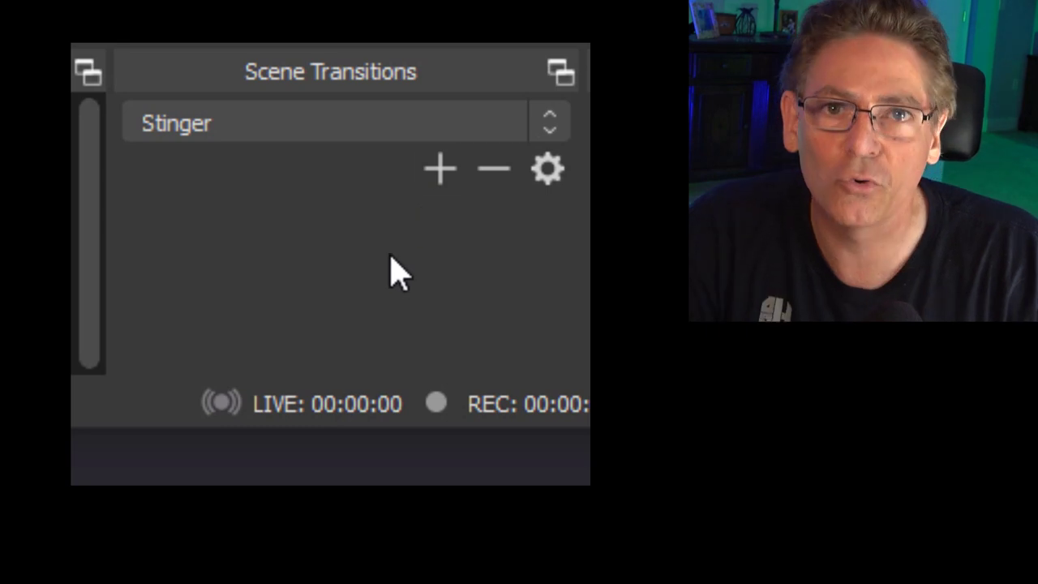
{"action": "left_click", "coordinate": [438, 169]}
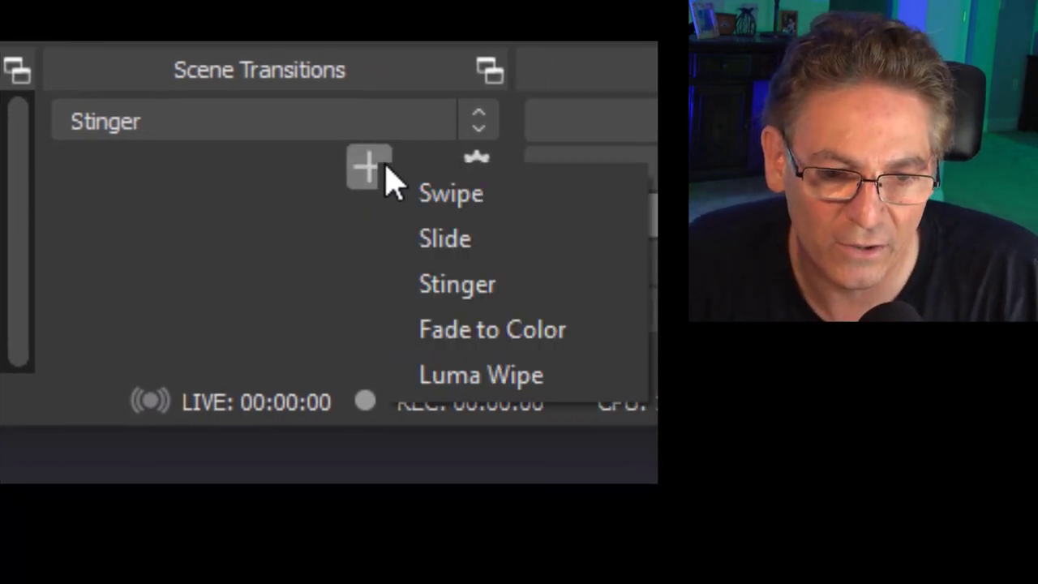
{"action": "left_click", "coordinate": [527, 298]}
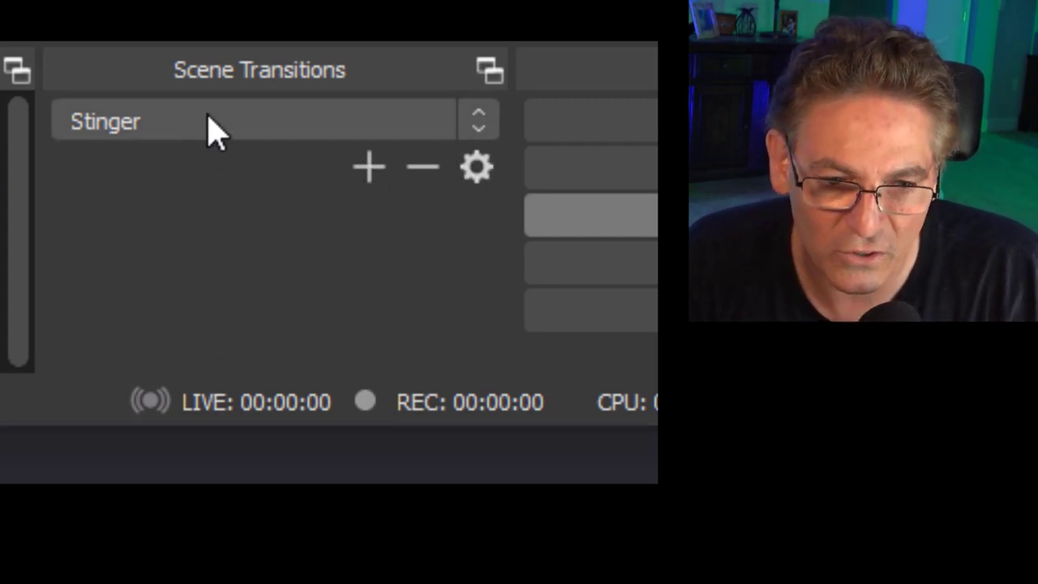
In Stinger Properties, set the video file to stinger0001_00000000.mov from Downloads
{"action": "left_click", "coordinate": [476, 170]}
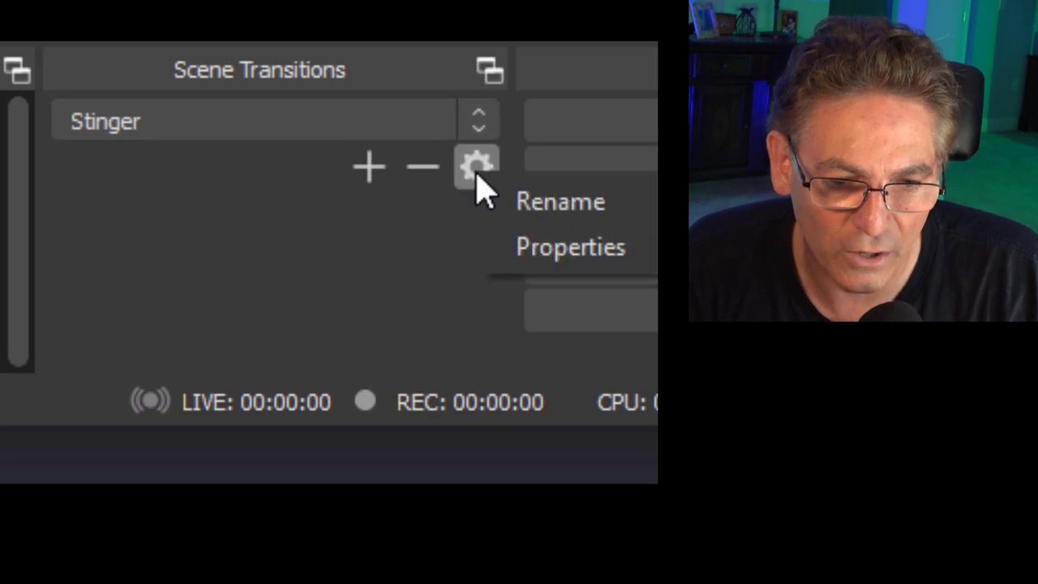
{"action": "left_click", "coordinate": [519, 246]}
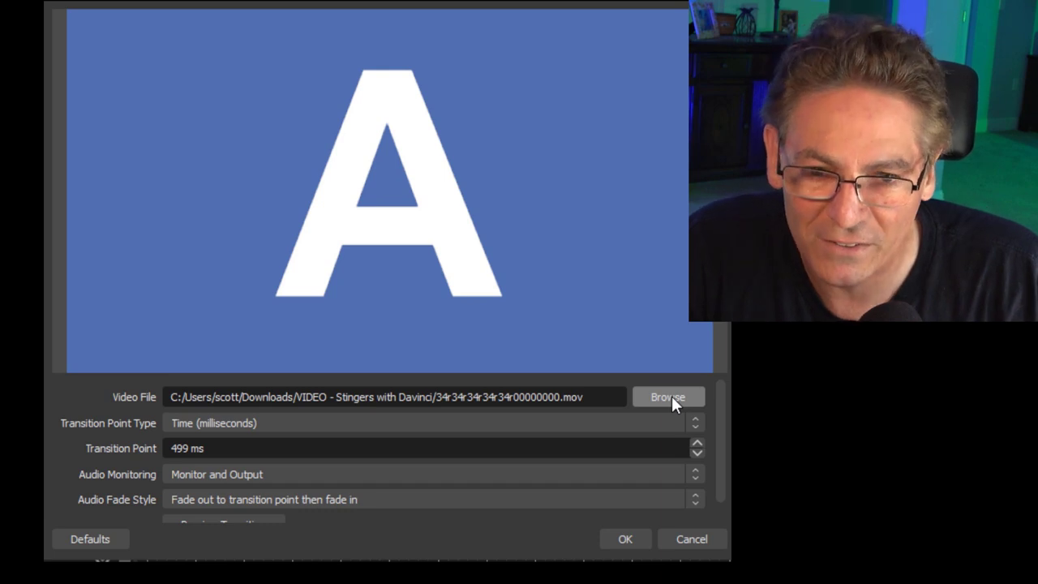
{"action": "left_click", "coordinate": [668, 396]}
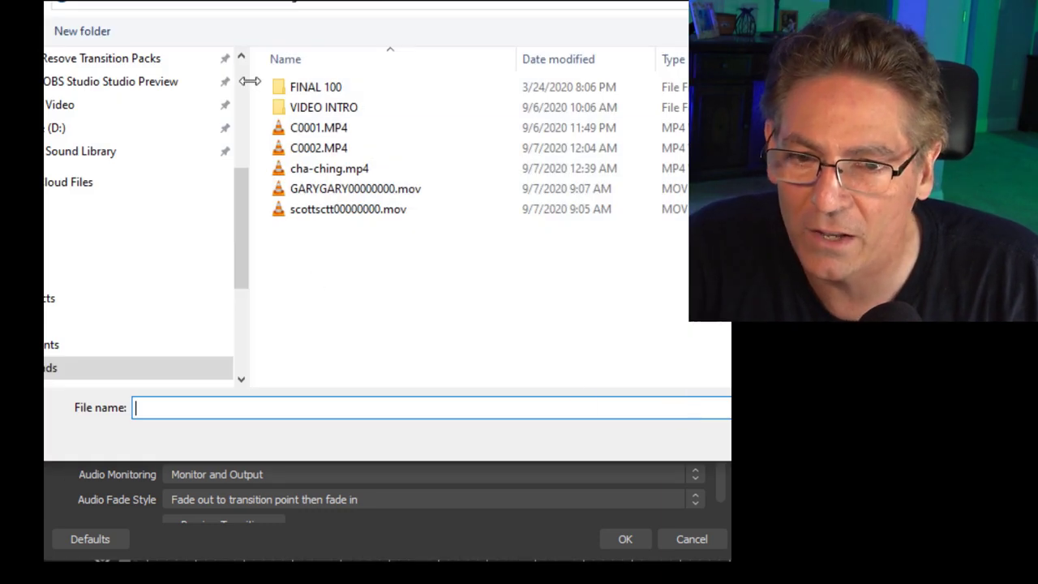
{"action": "left_click", "coordinate": [341, 115]}
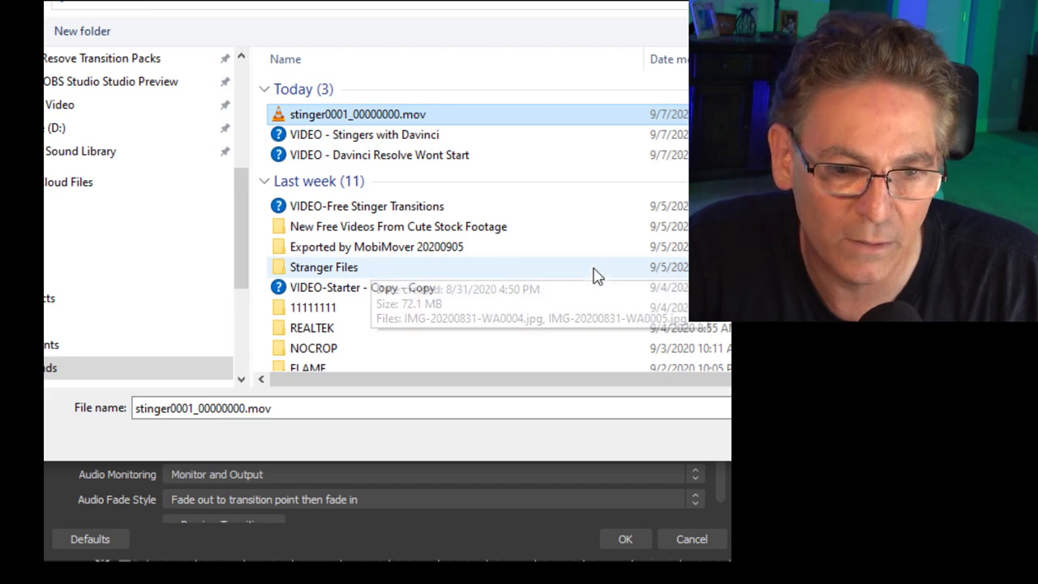
{"action": "key", "text": "Return"}
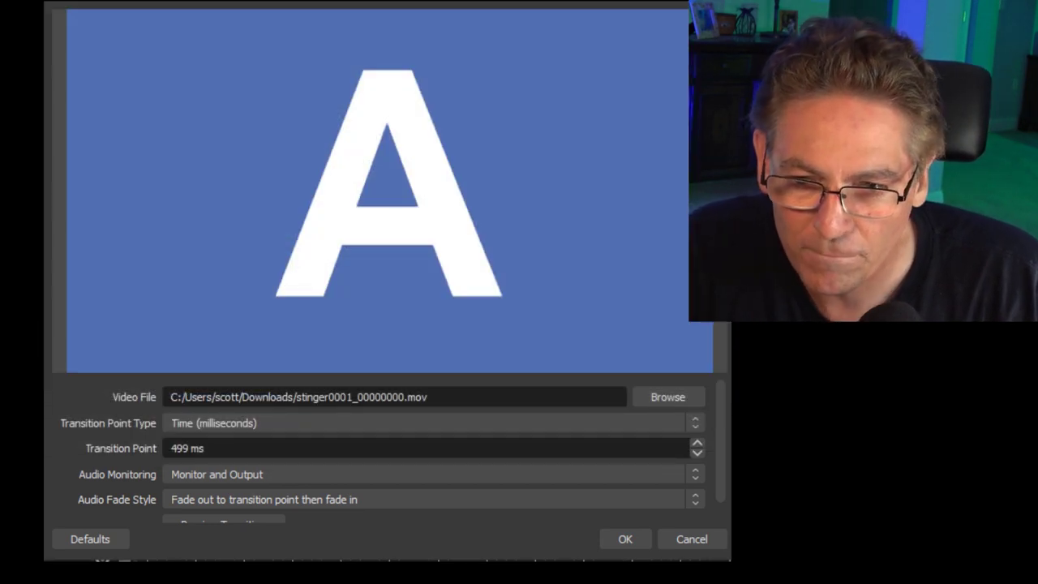
{"action": "left_click_drag", "start_coordinate": [505, 3], "coordinate": [521, 0]}
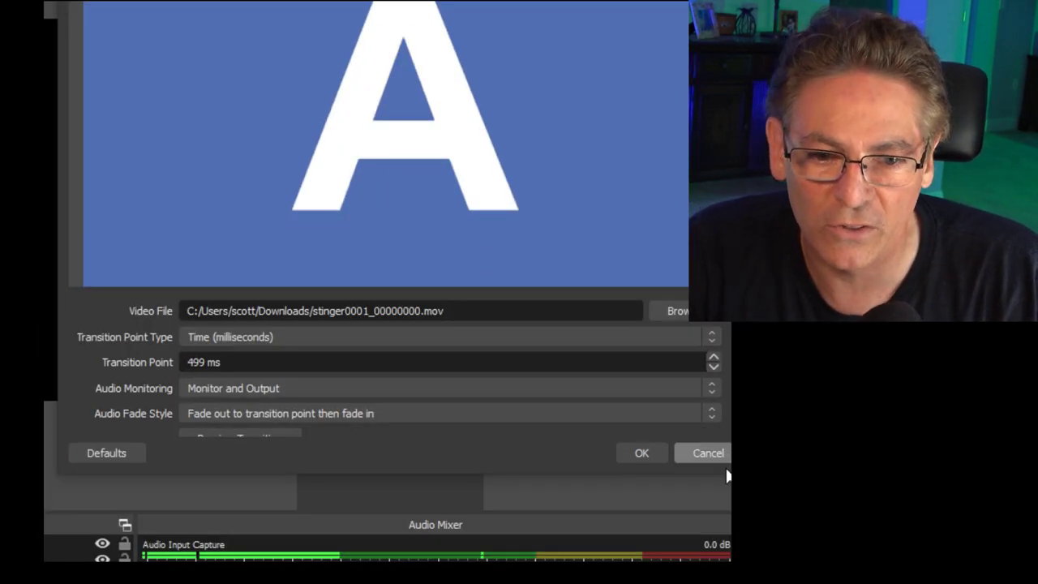
{"action": "scroll", "coordinate": [390, 365], "scroll_direction": "down", "scroll_amount": 1}
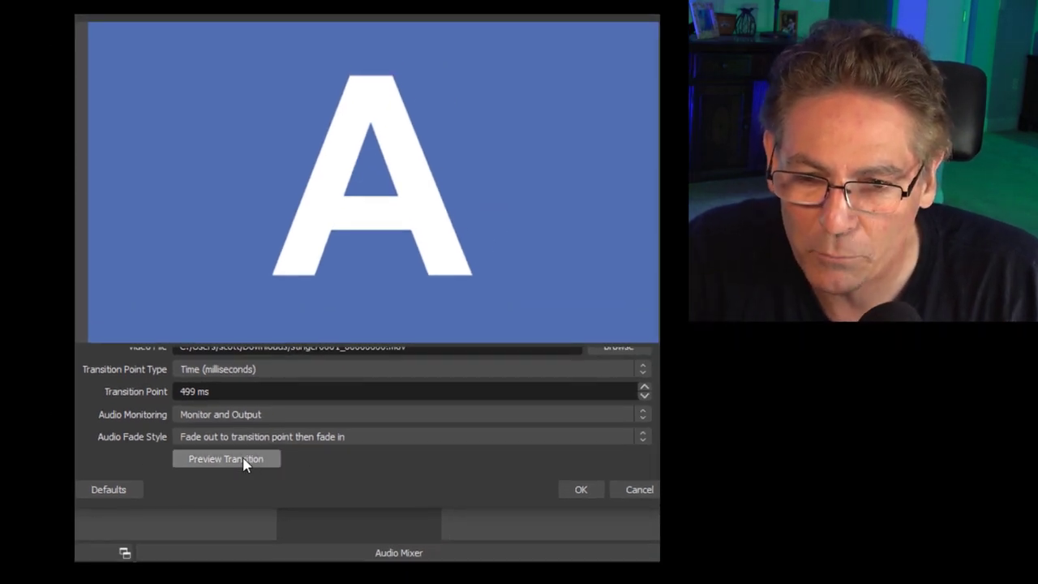
Preview the stinger transition, then change Transition Point Type to Frame (point 499)
{"action": "left_click", "coordinate": [243, 461]}
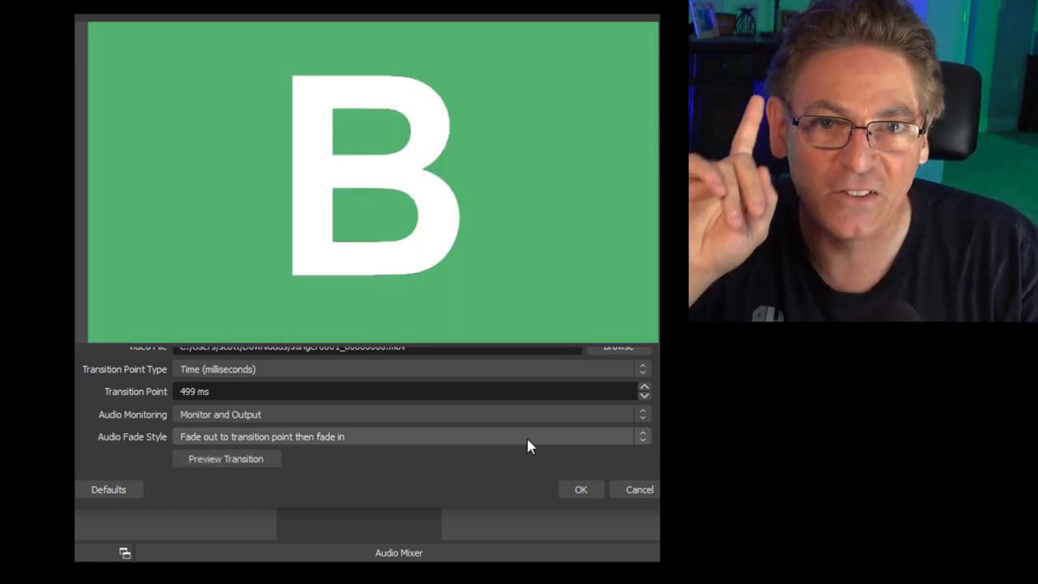
{"action": "scroll", "coordinate": [222, 394], "scroll_direction": "up", "scroll_amount": 1}
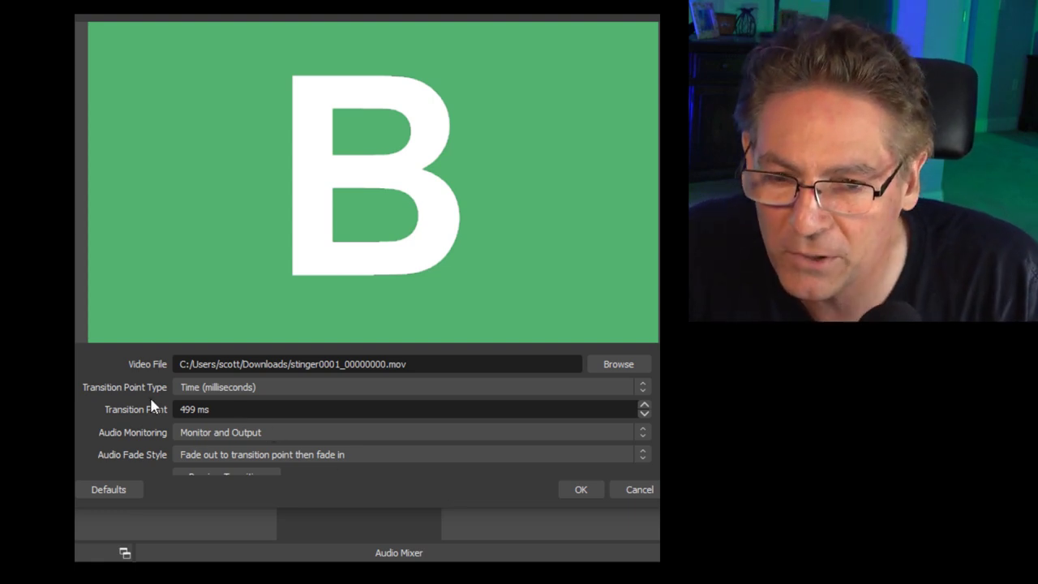
{"action": "left_click", "coordinate": [215, 388]}
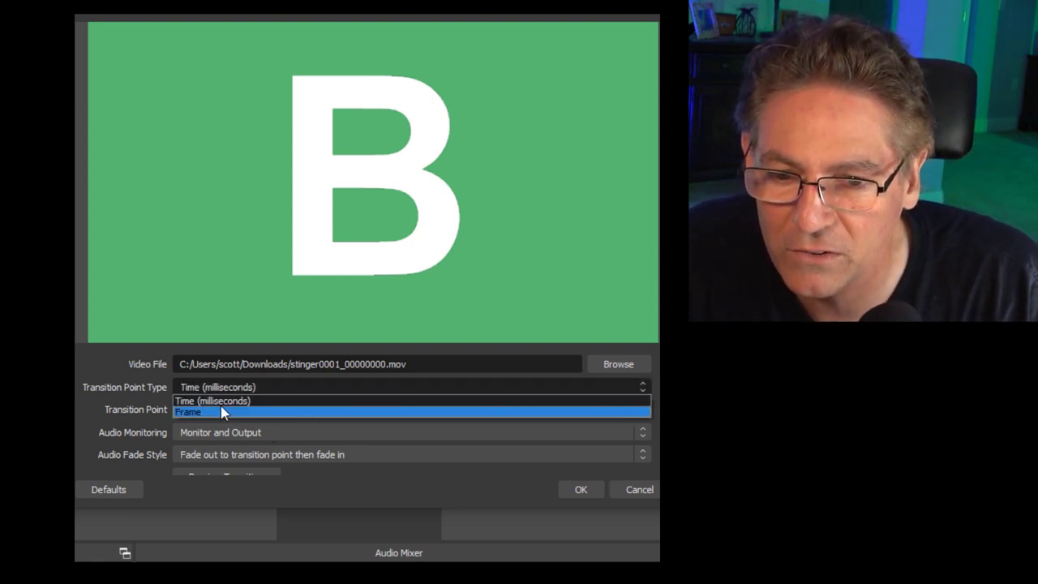
{"action": "left_click", "coordinate": [222, 399]}
{"action": "left_click", "coordinate": [225, 392]}
{"action": "left_click", "coordinate": [225, 401]}
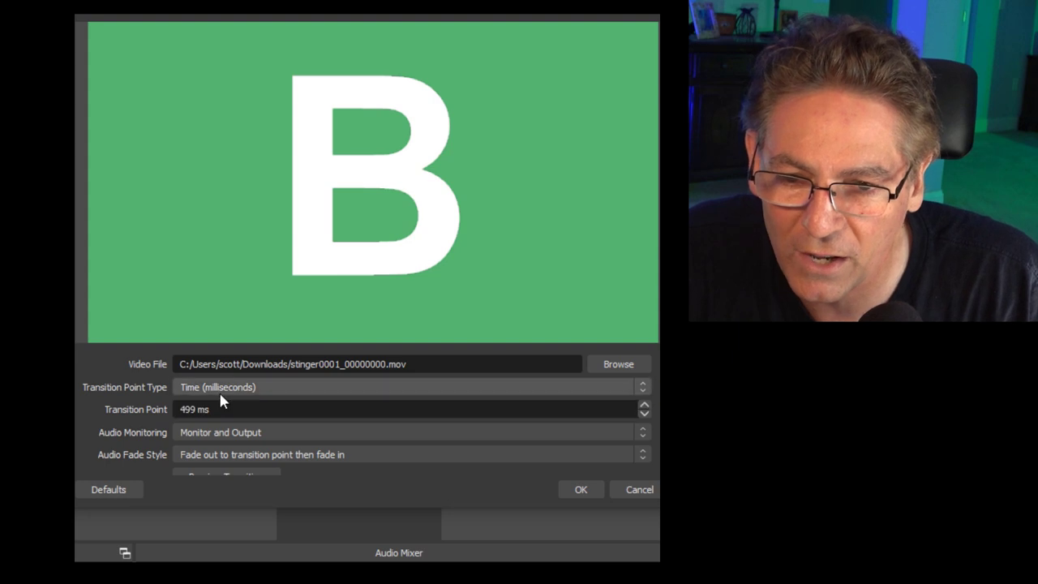
{"action": "left_click", "coordinate": [219, 391]}
{"action": "left_click", "coordinate": [217, 413]}
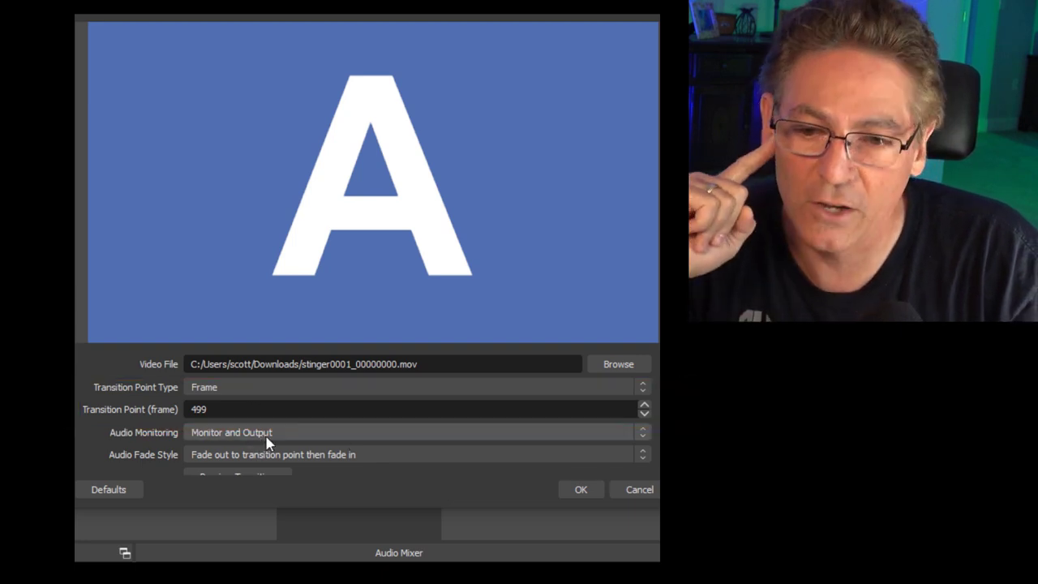
{"action": "left_click", "coordinate": [315, 434]}
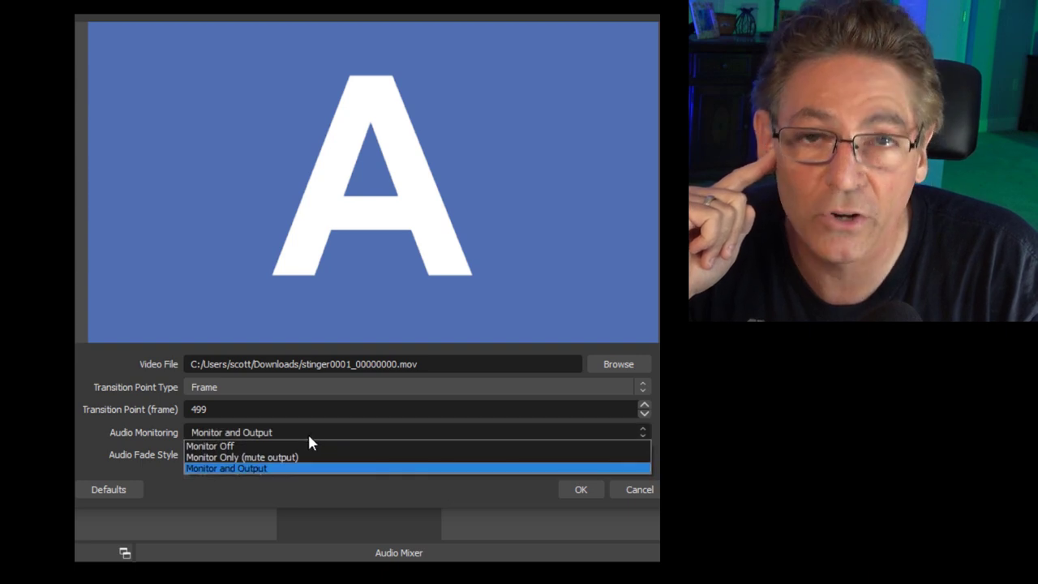
{"action": "left_click", "coordinate": [309, 436]}
{"action": "left_click", "coordinate": [304, 436]}
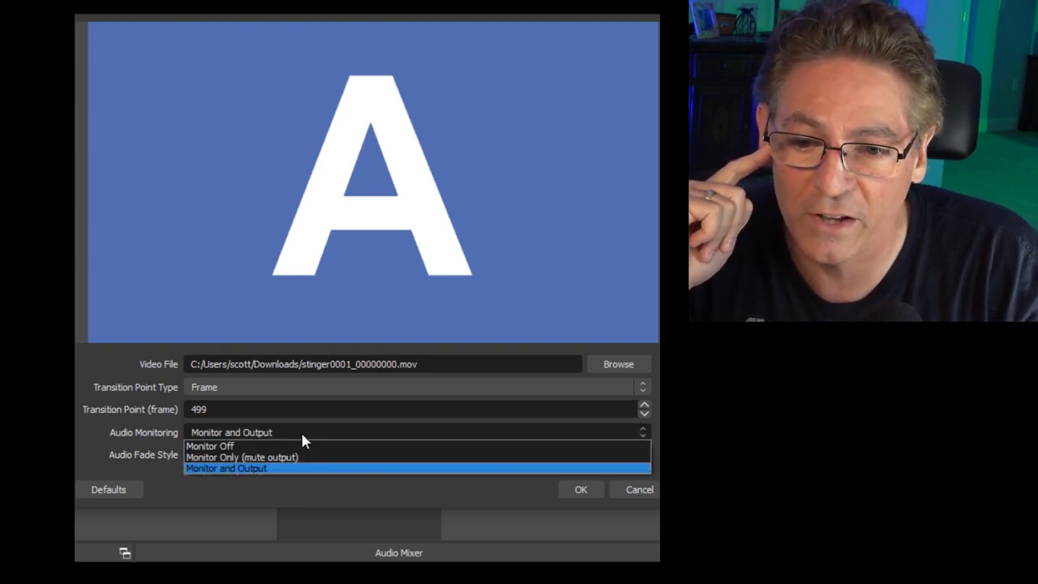
{"action": "left_click", "coordinate": [306, 436]}
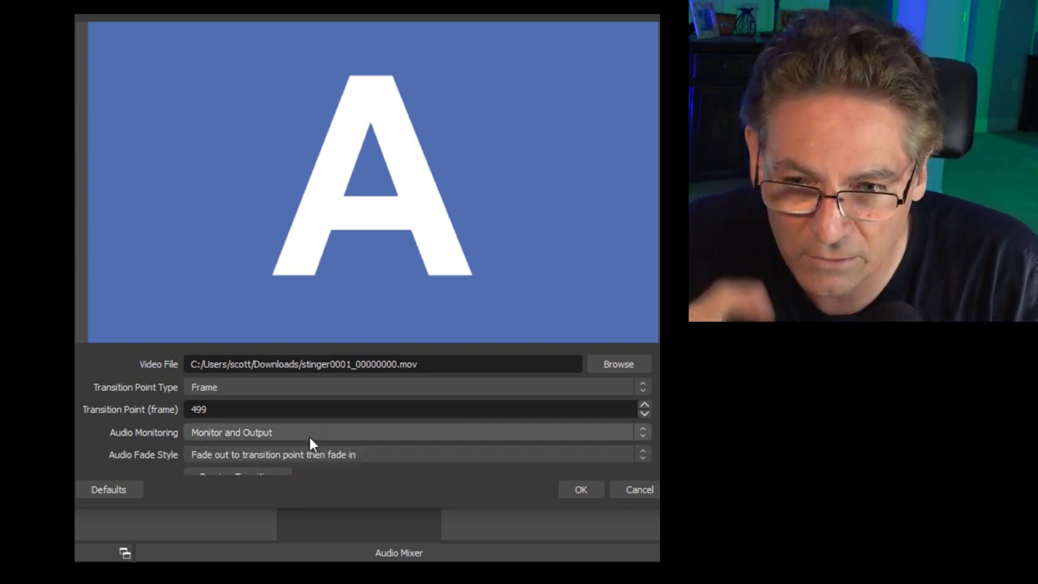